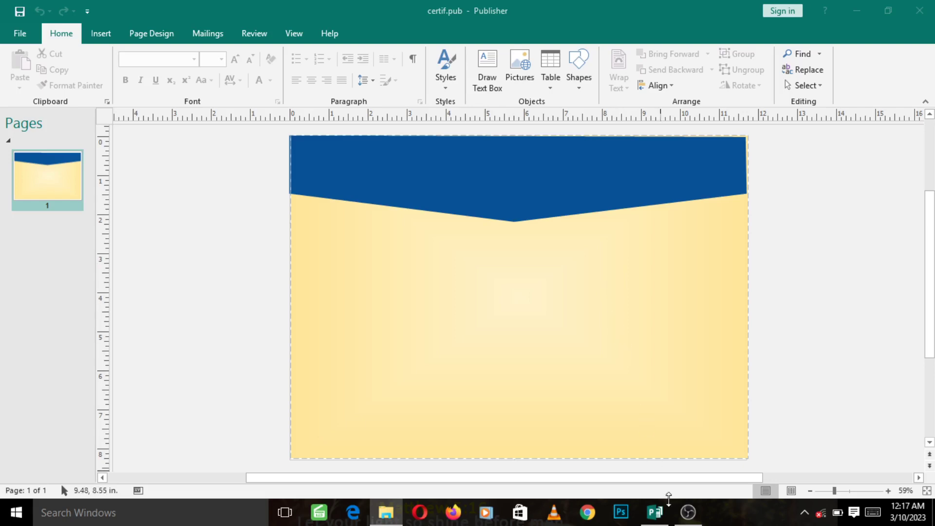
- Put away the reference certificate image and file folder to return to the document
left_click(386, 514)
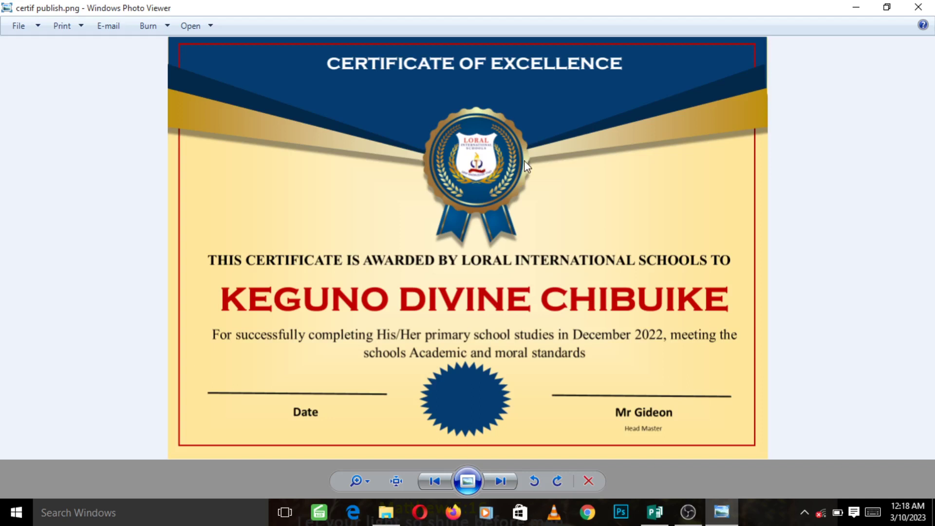
left_click(858, 8)
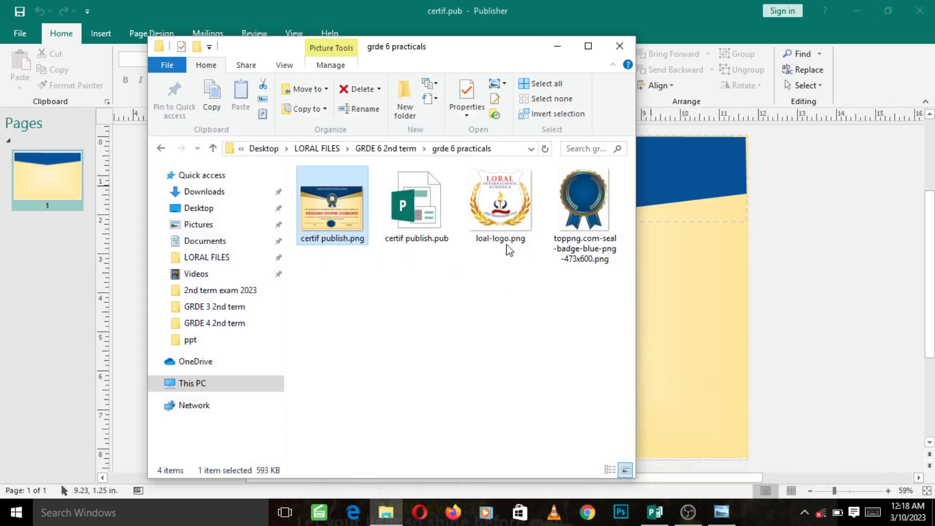
left_click(558, 47)
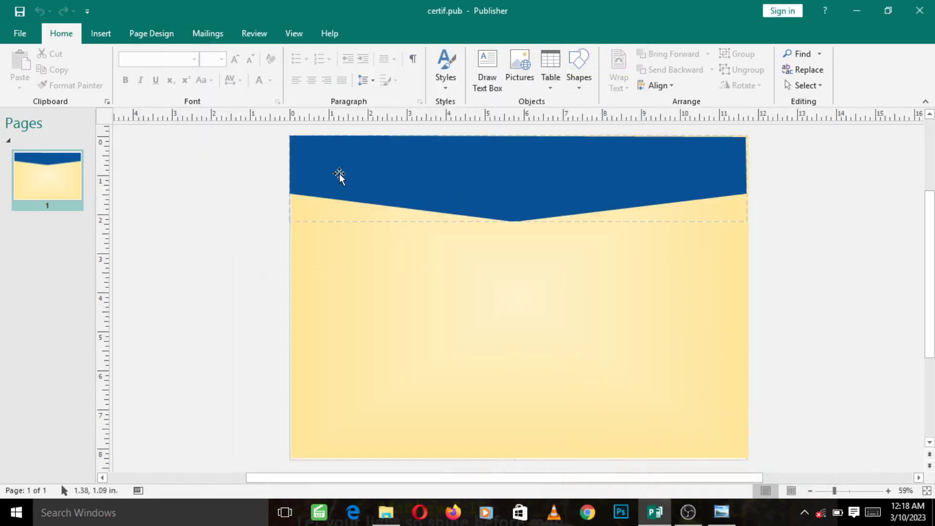
- Draw a closed freeform triangle from the left page edge to the blue band's lowest point
left_click(99, 35)
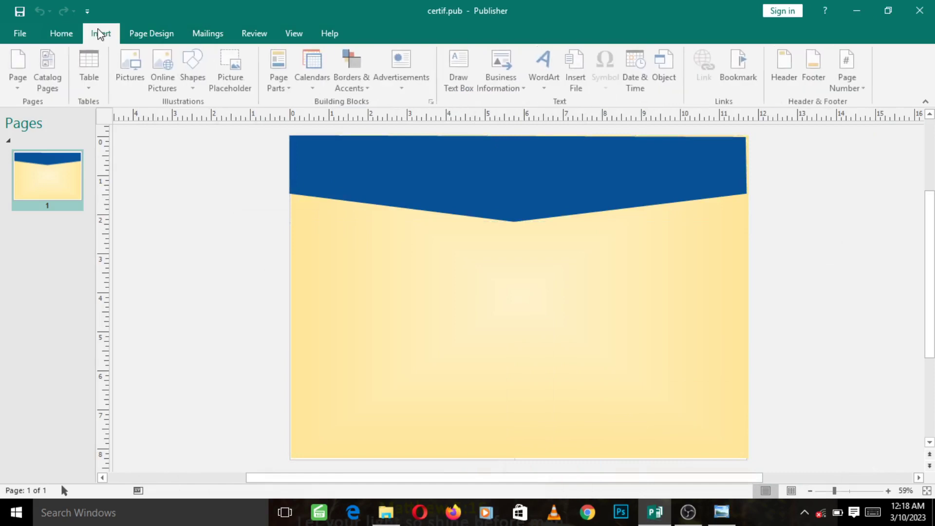
left_click(197, 82)
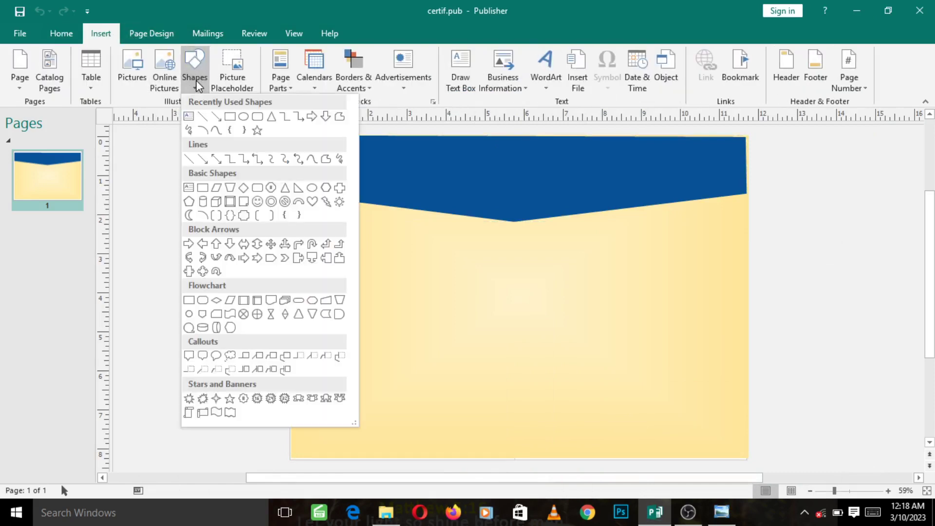
left_click(340, 117)
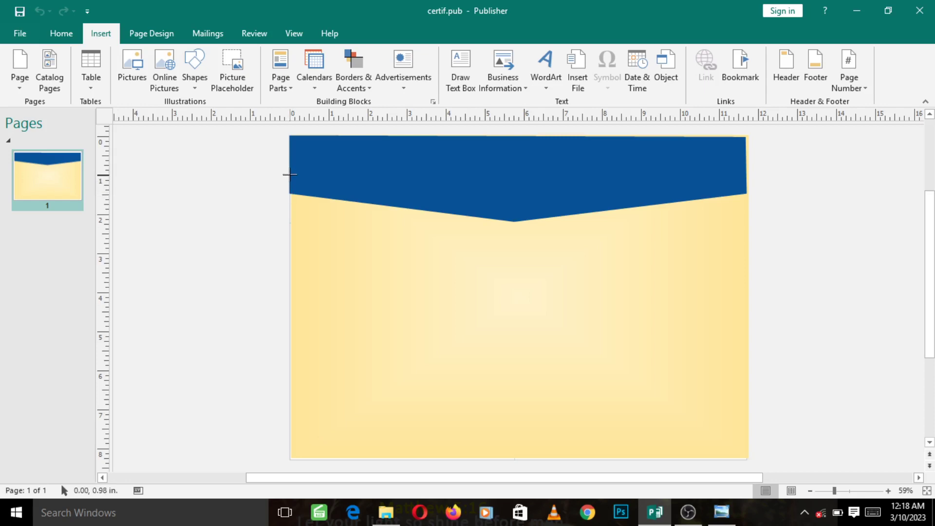
left_click_drag(290, 174, 515, 221)
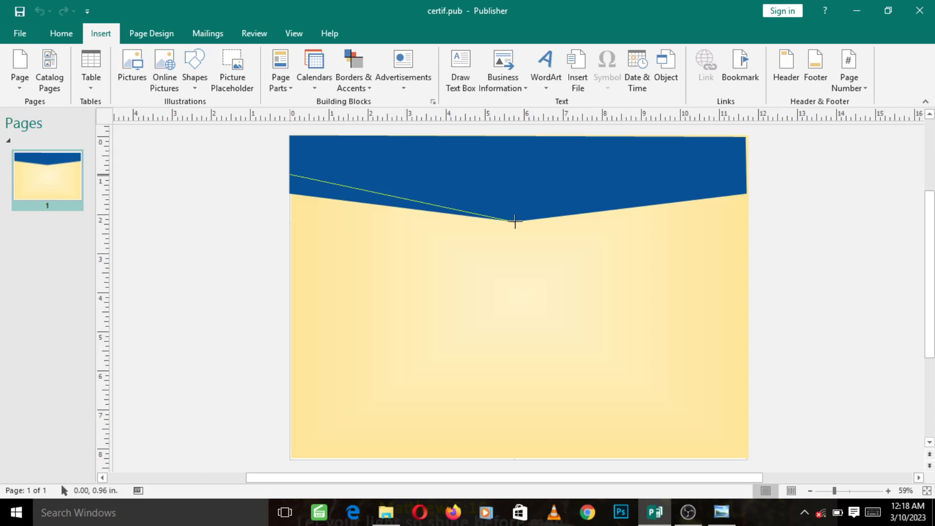
left_click_drag(514, 221, 513, 221)
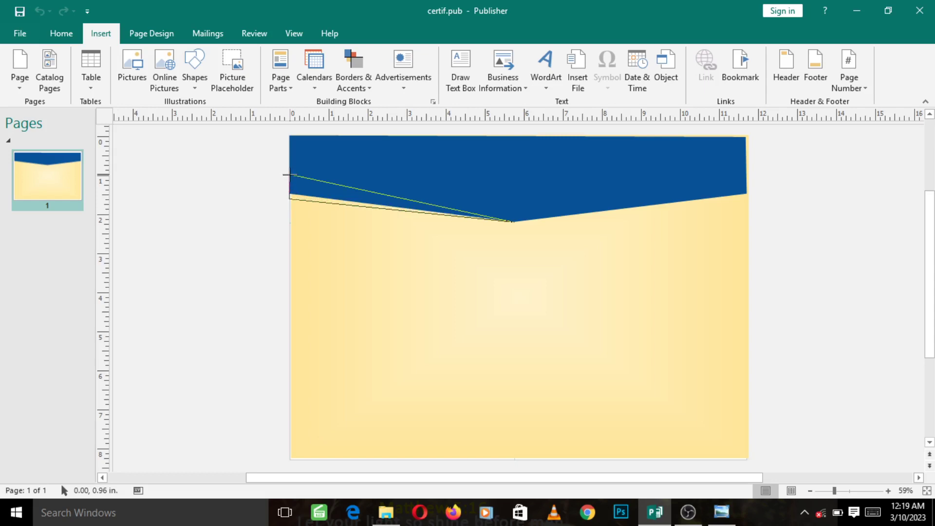
left_click(289, 174)
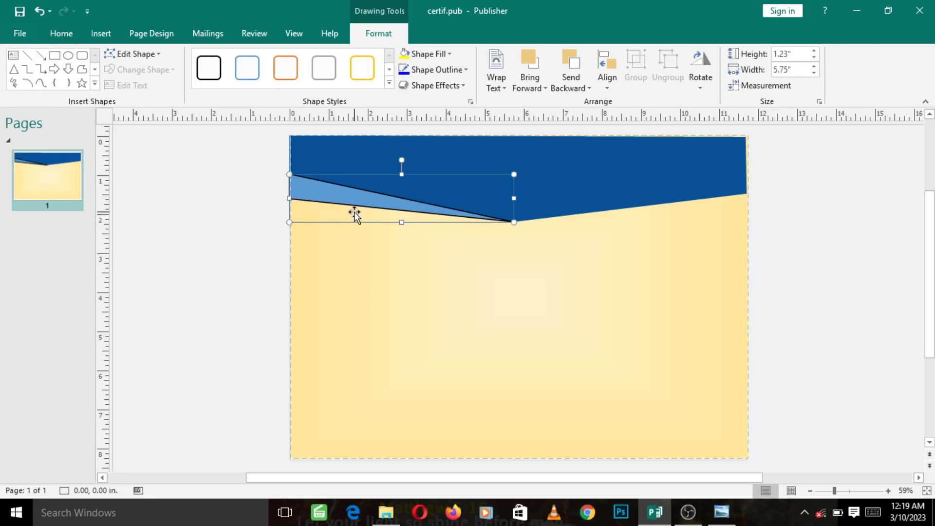
left_click(716, 518)
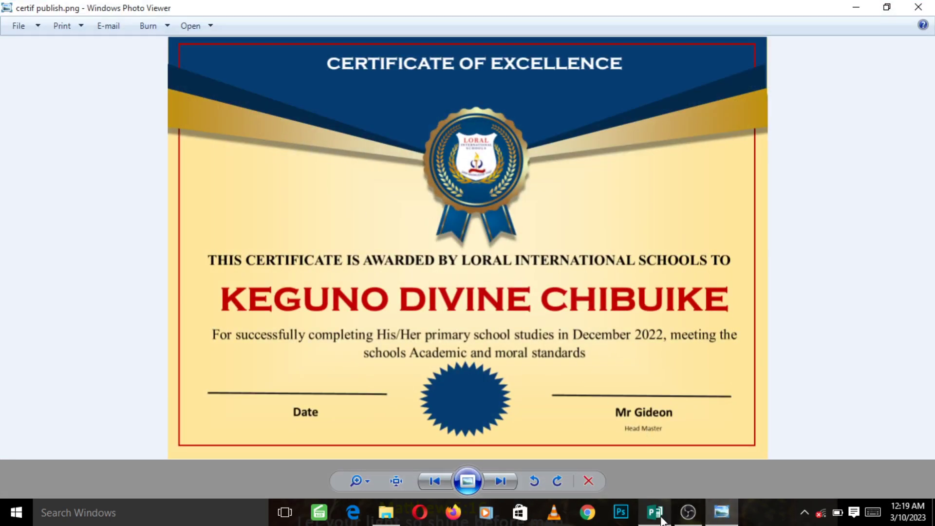
left_click(646, 514)
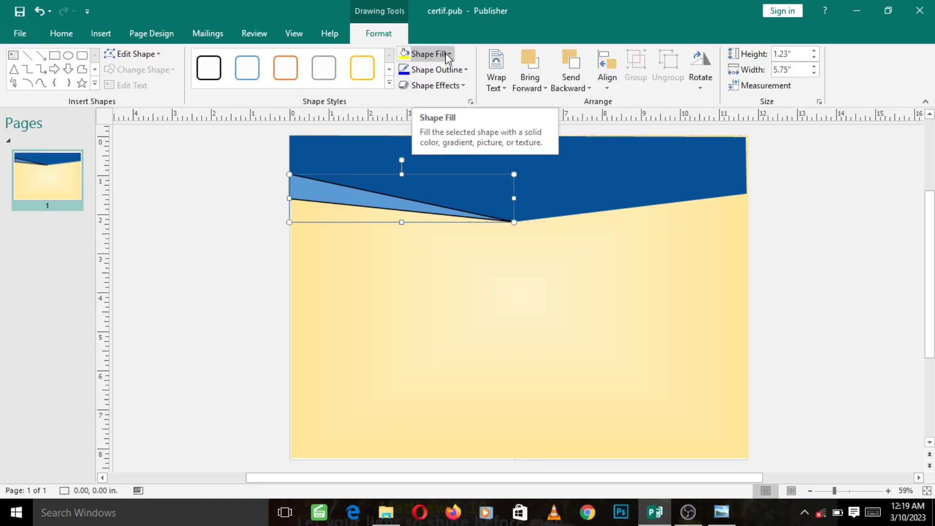
- Give the triangle a gold gradient fill, with the right stop set to Accent 4 Lighter 40%
left_click(446, 55)
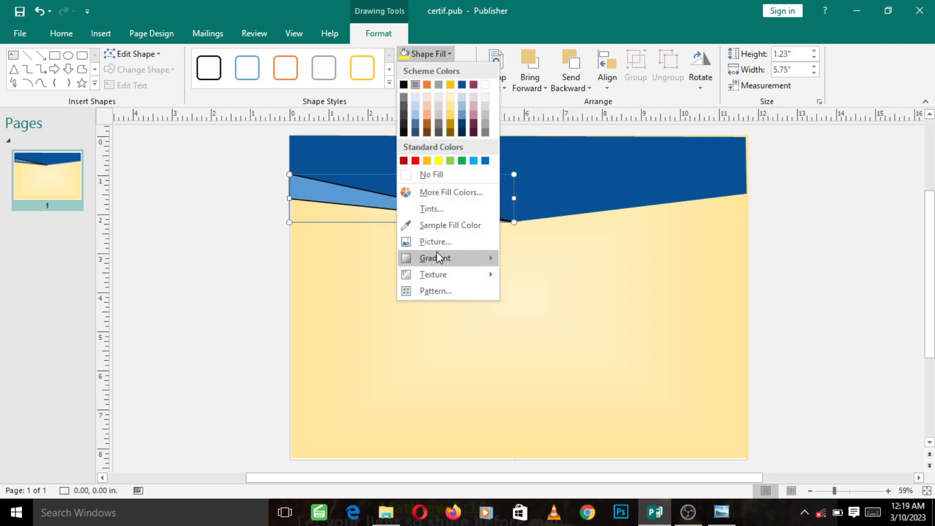
mouse_move(438, 263)
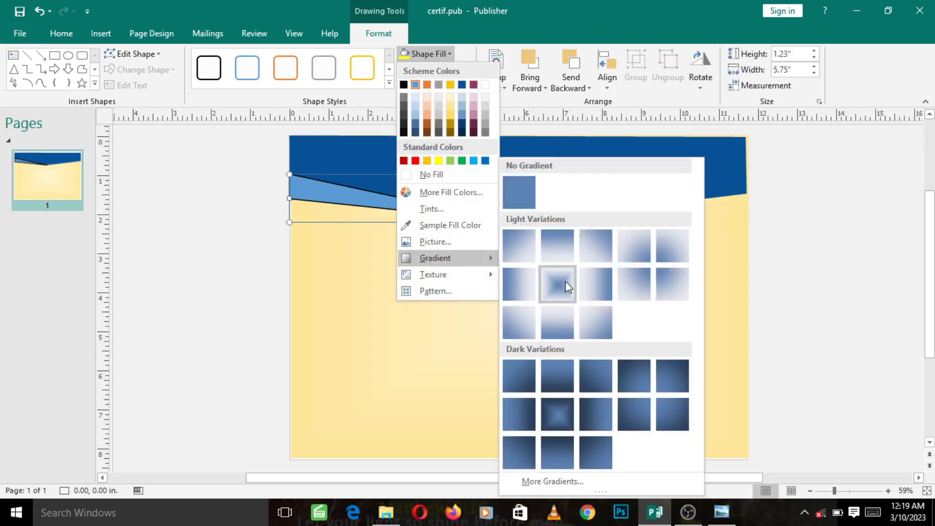
left_click(553, 481)
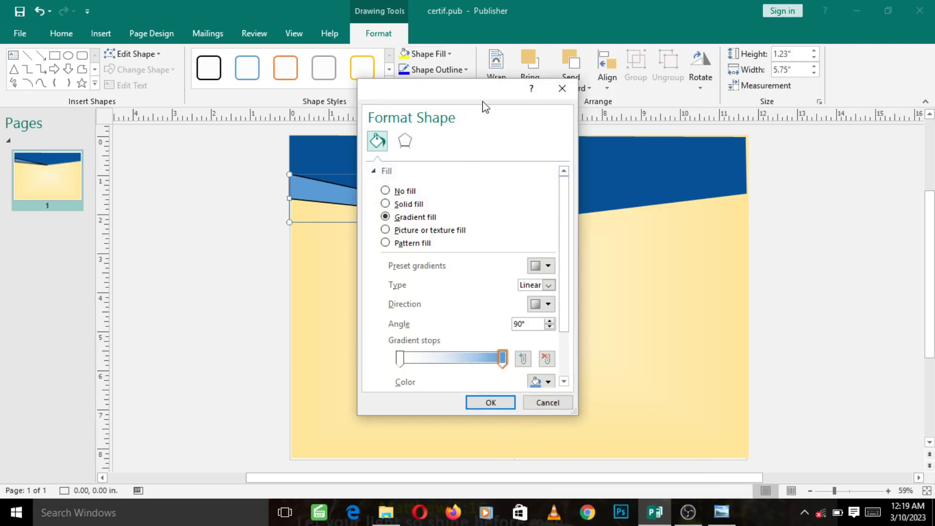
left_click_drag(481, 95, 737, 60)
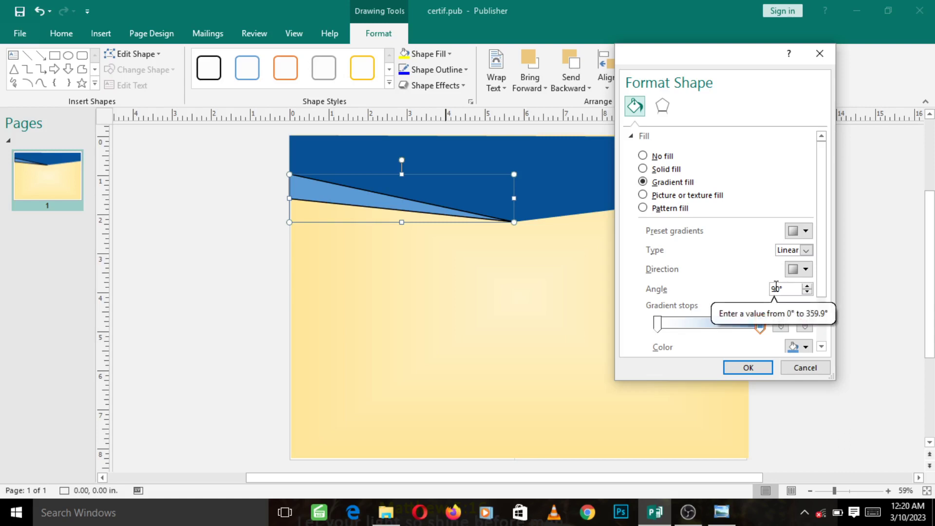
left_click(657, 323)
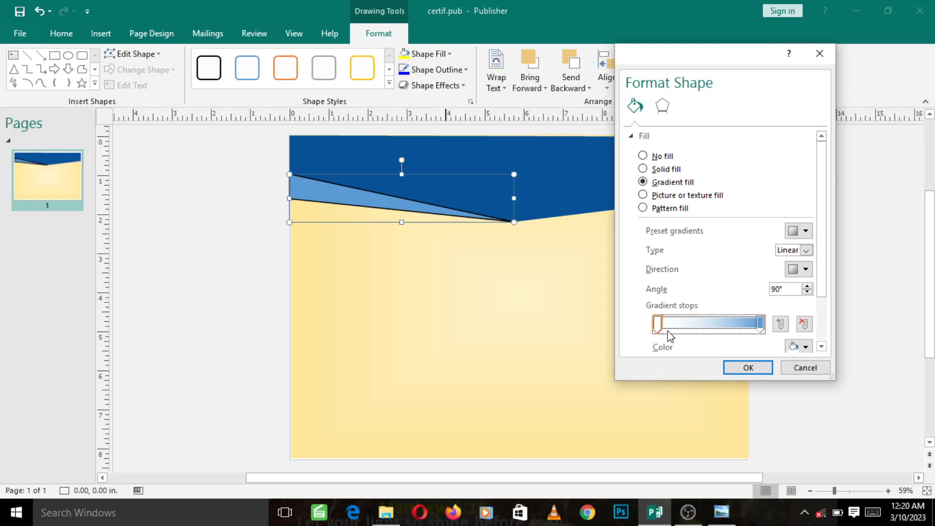
left_click(806, 347)
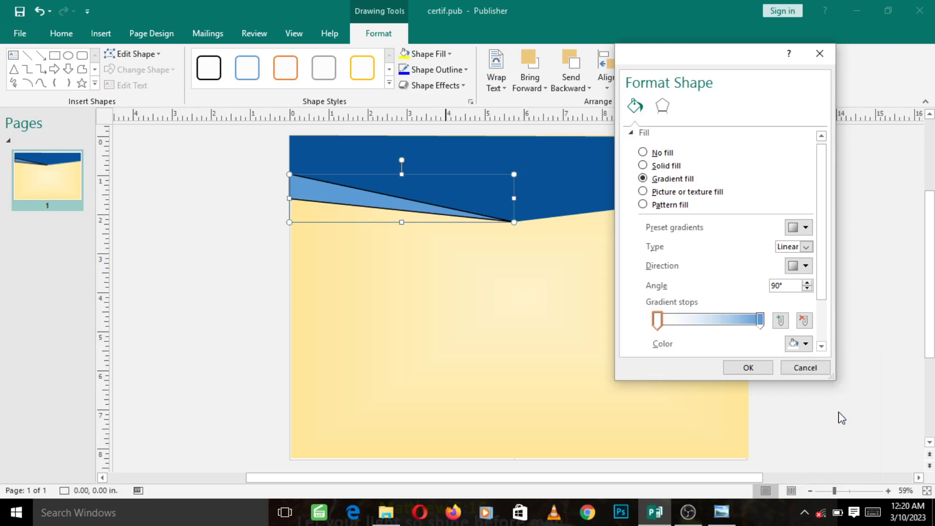
left_click(761, 321)
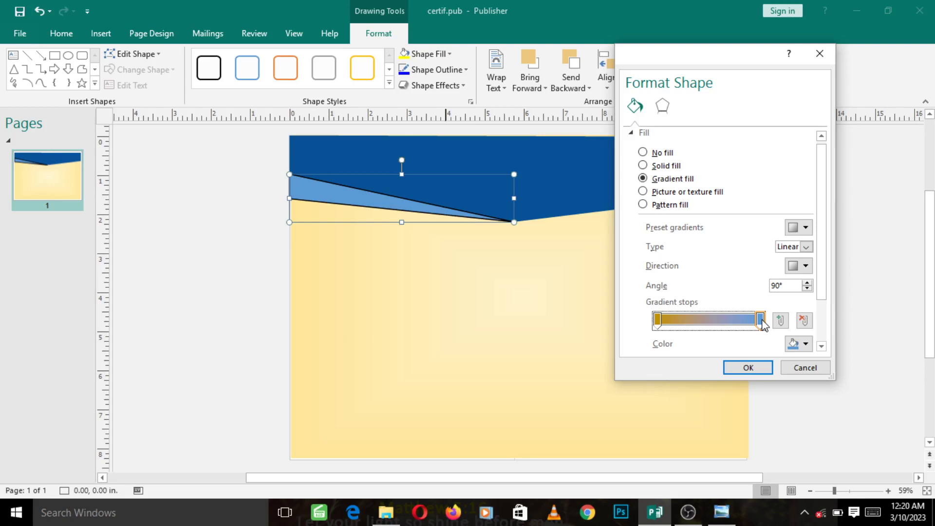
left_click(805, 344)
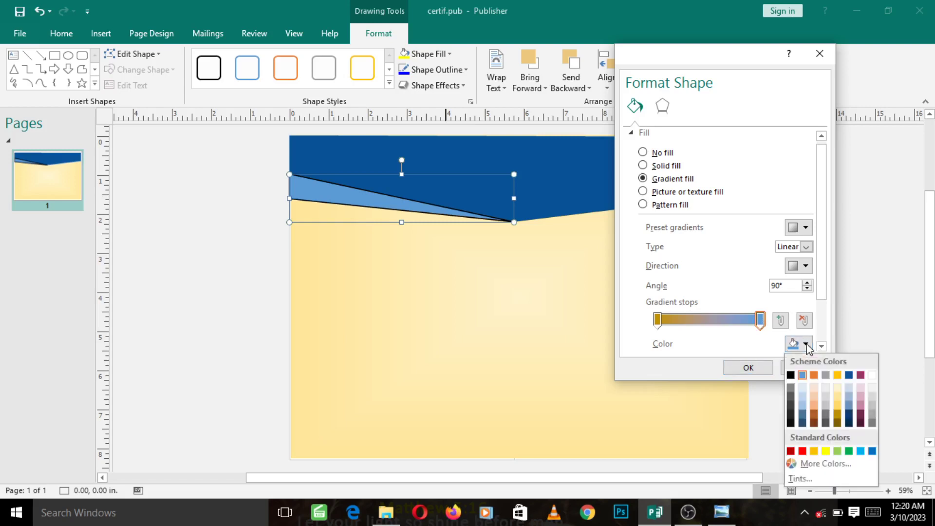
left_click(837, 407)
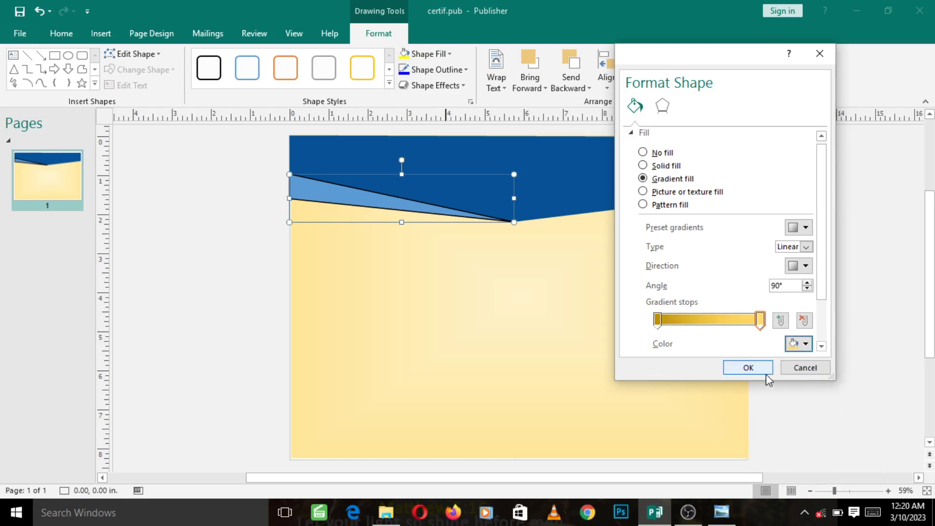
left_click(750, 369)
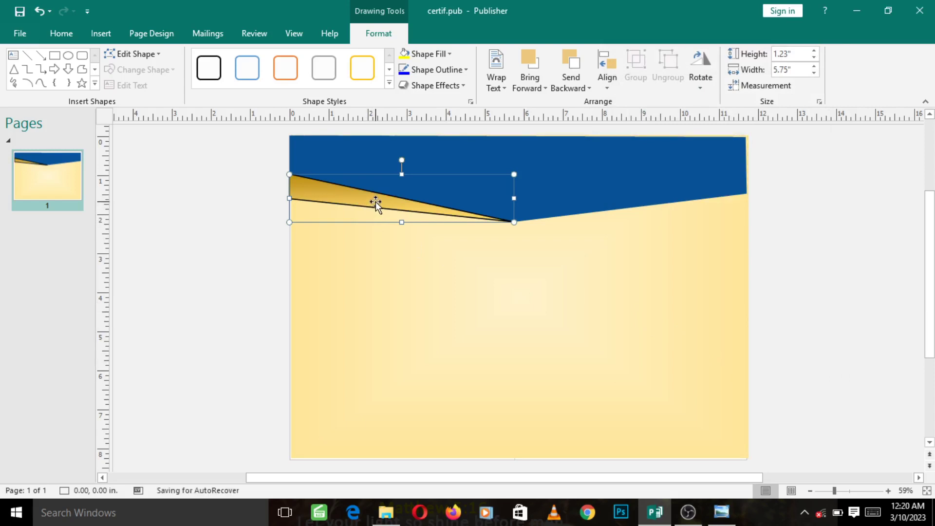
- Remove the triangle's black outline and set its gradient angle to 150°
left_click(466, 71)
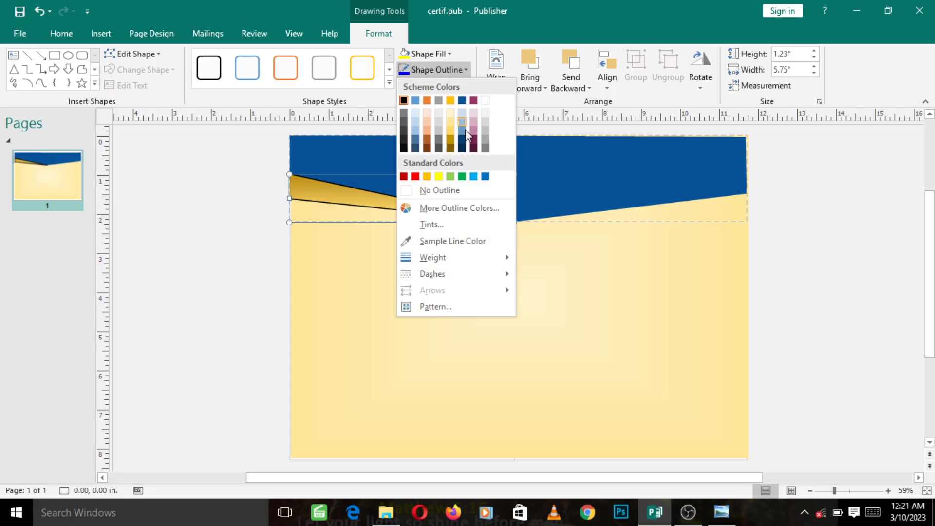
left_click(441, 191)
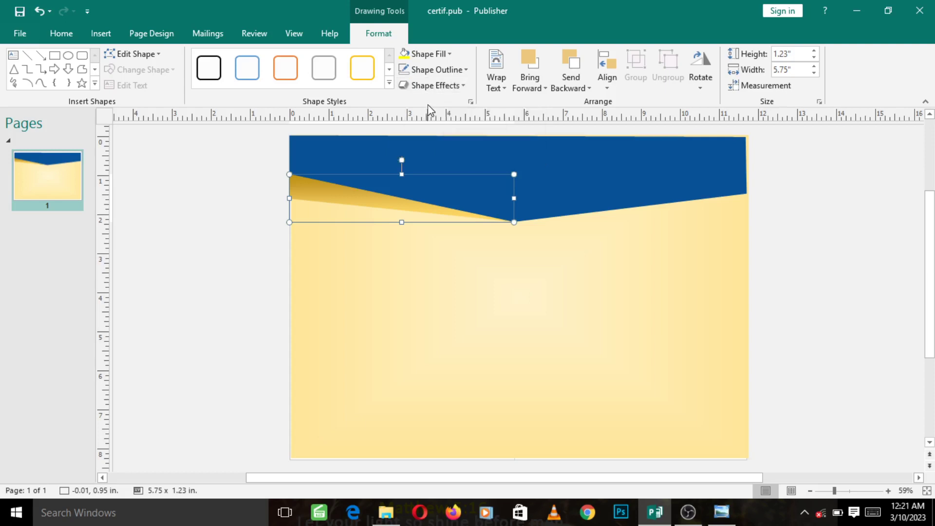
left_click(447, 53)
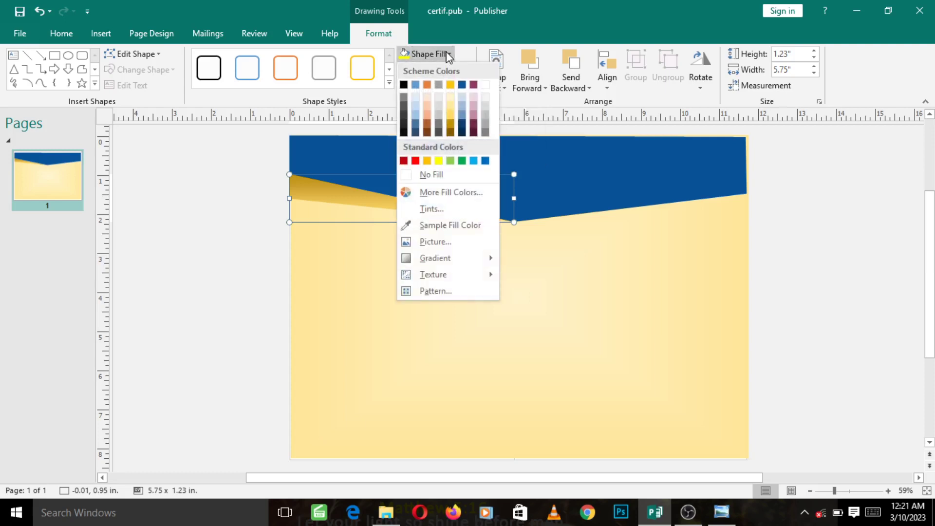
mouse_move(456, 262)
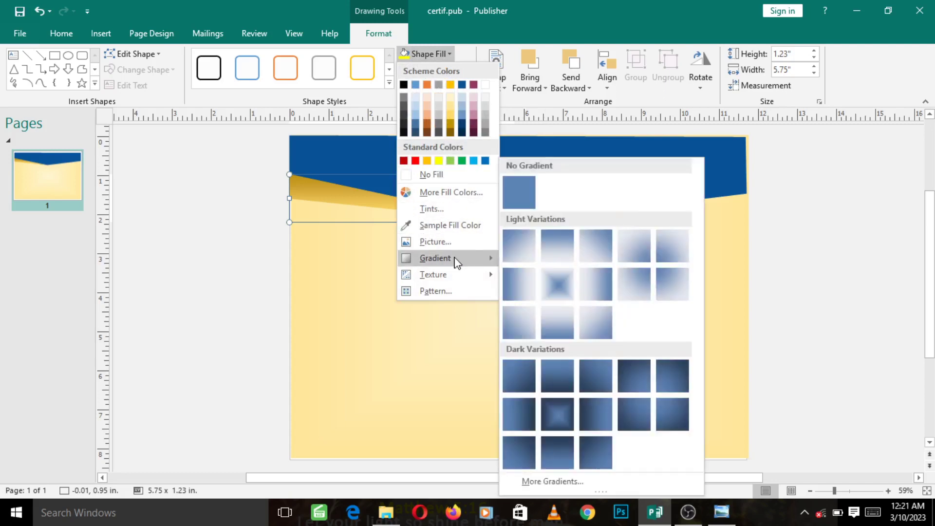
left_click(566, 481)
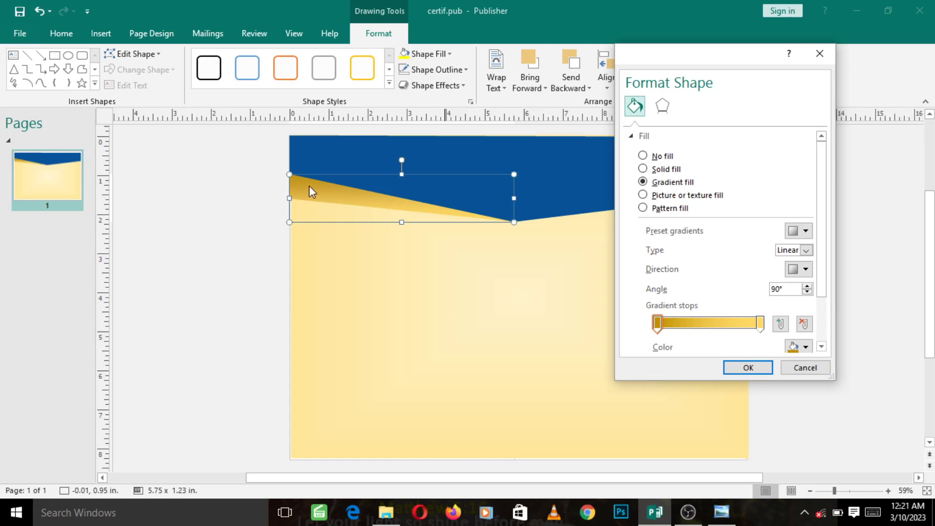
left_click(807, 287)
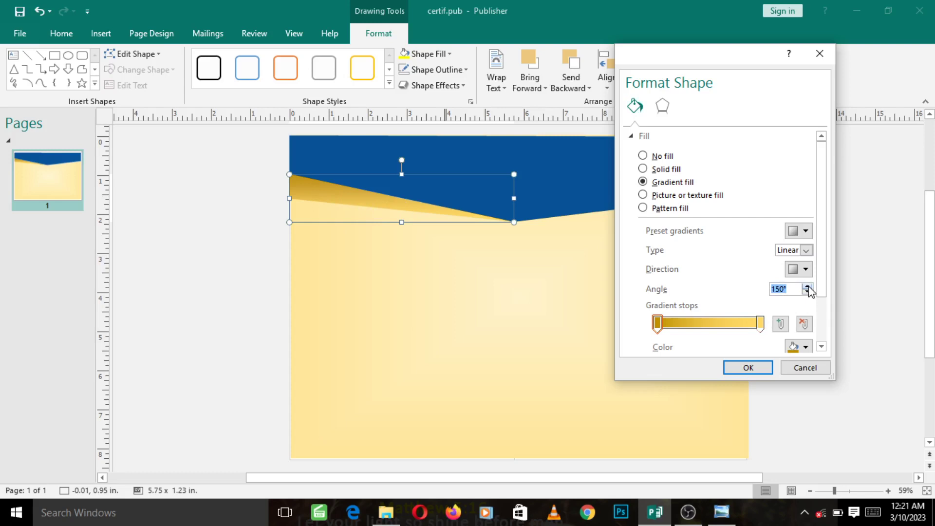
left_click(748, 370)
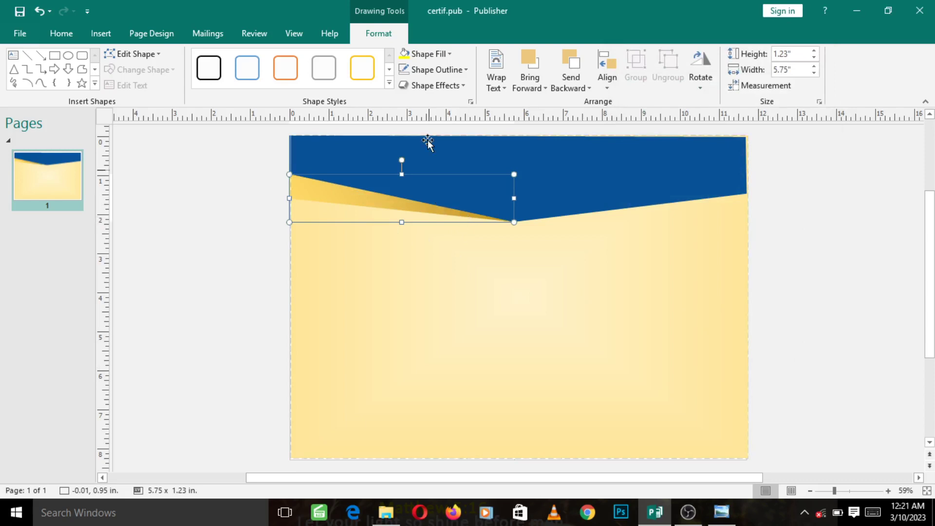
- Set the gold gradient direction to Linear Right at 0°, darkest at the left edge
left_click(453, 56)
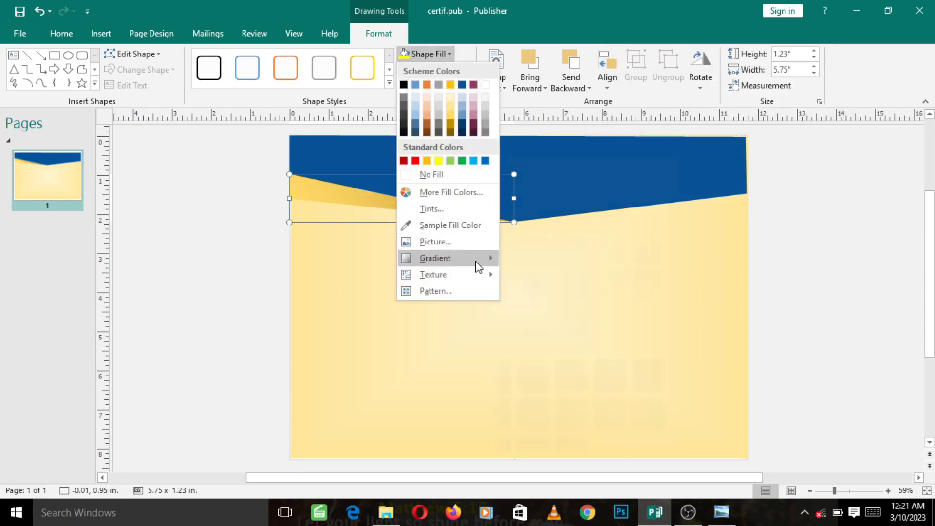
mouse_move(476, 264)
left_click(565, 489)
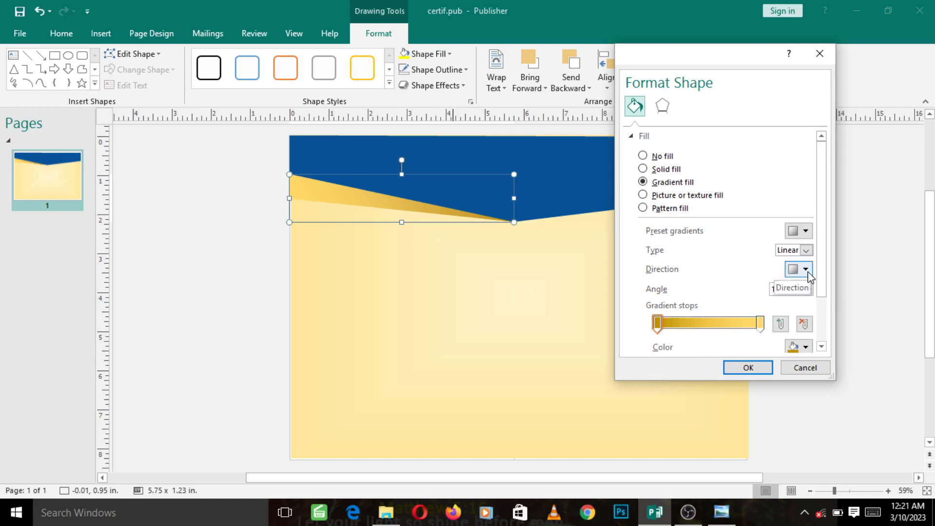
left_click(806, 271)
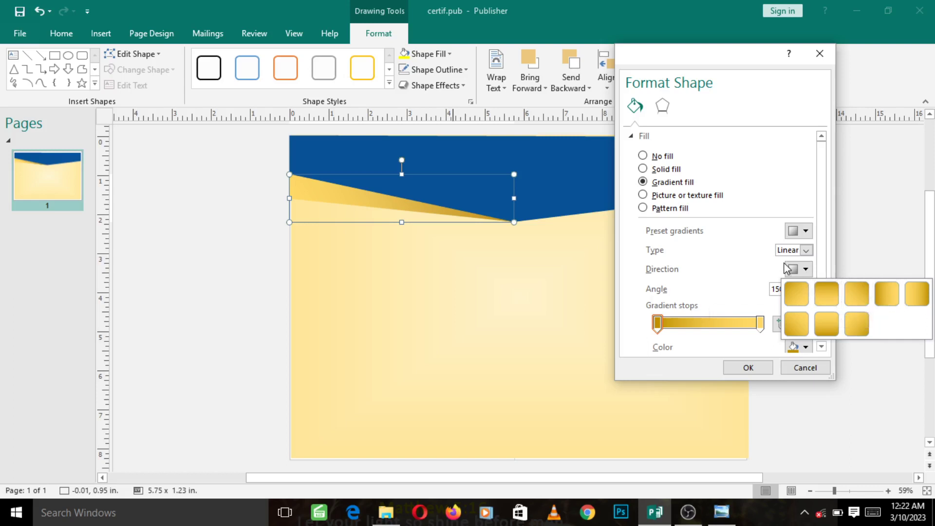
left_click(801, 271)
left_click(809, 276)
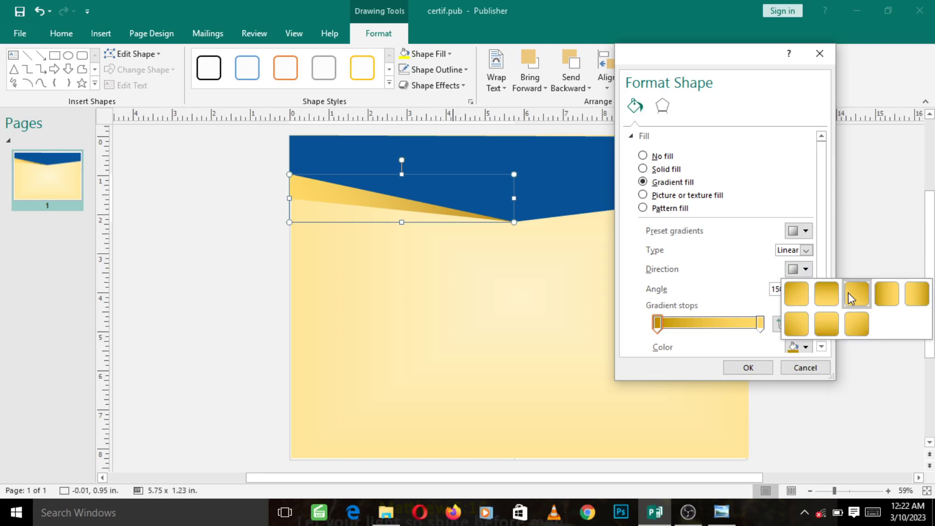
left_click(890, 299)
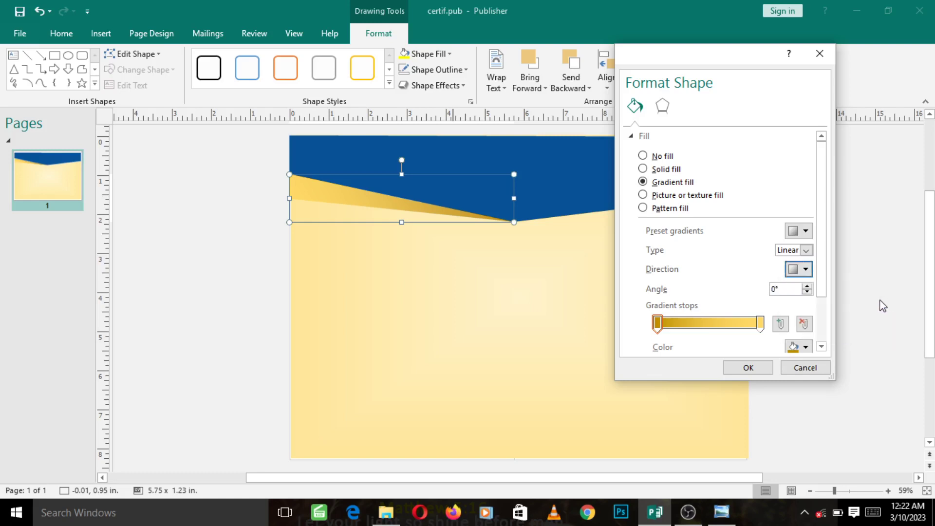
left_click(749, 367)
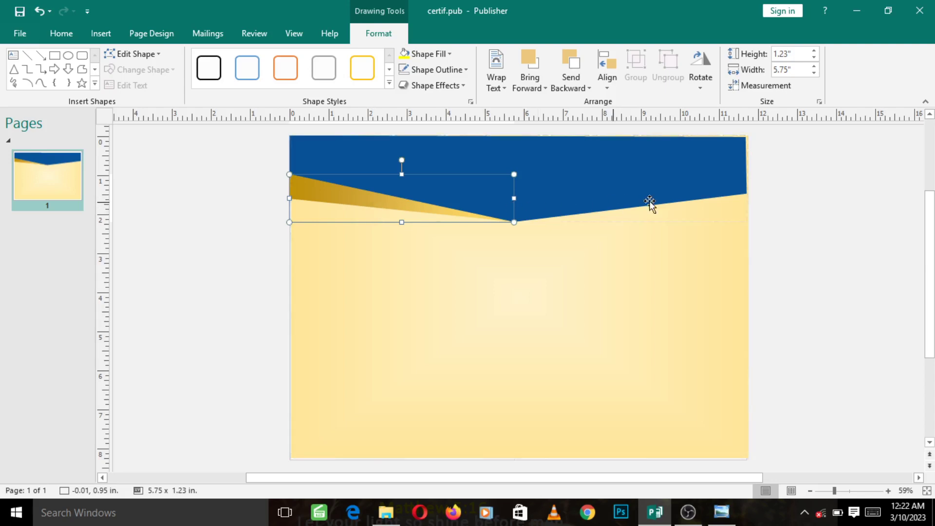
left_click(409, 192)
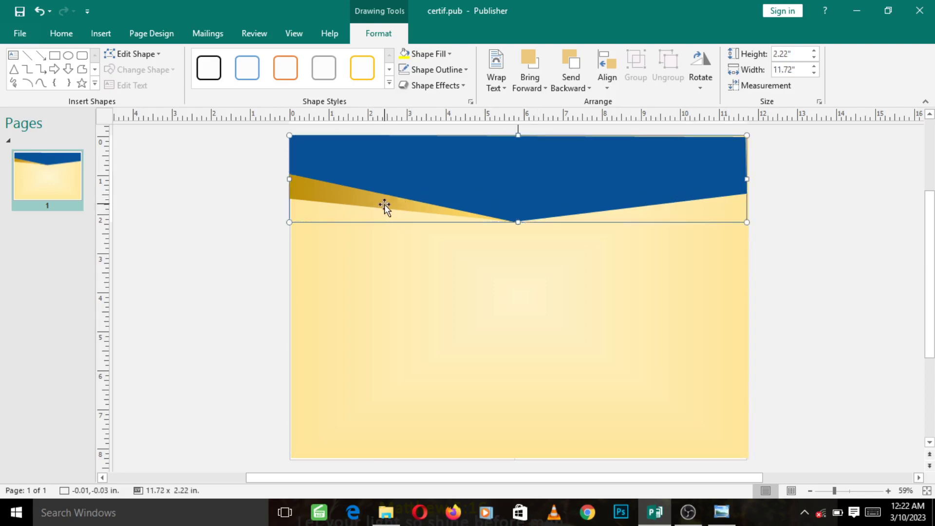
left_click(382, 207)
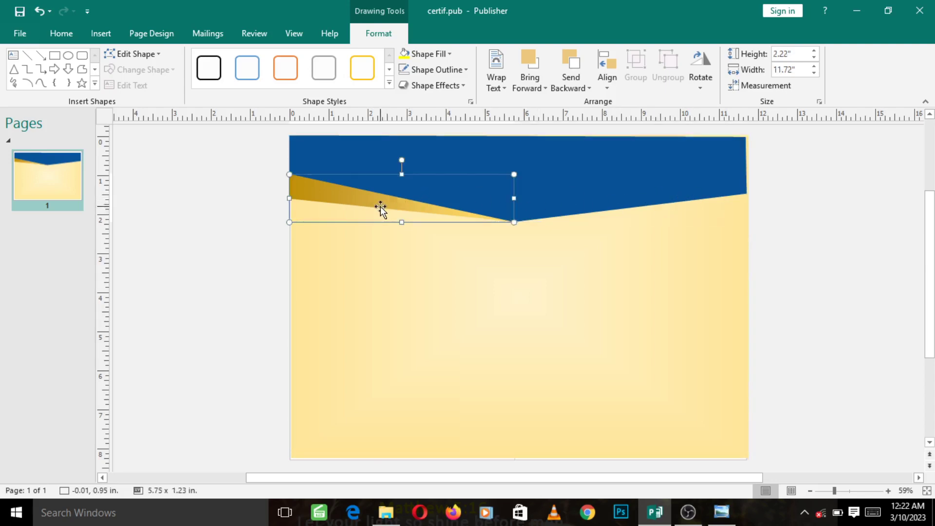
right_click(355, 196)
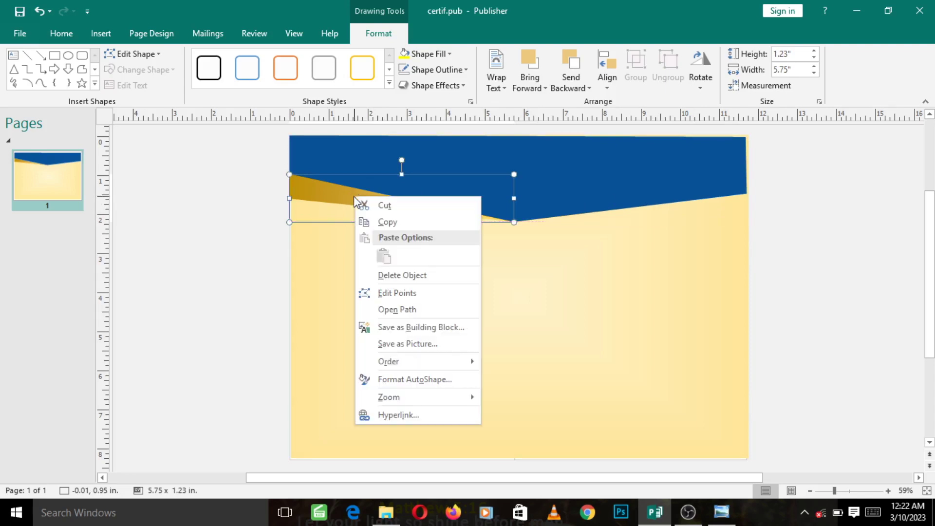
- Copy and paste the gold triangle, then drag the copy below the band's centre point
left_click(387, 224)
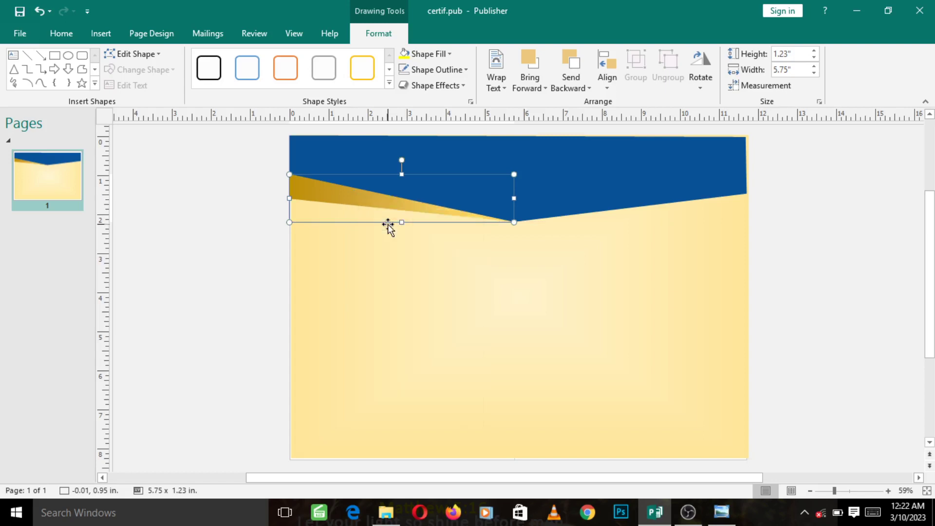
left_click(415, 266)
right_click(417, 266)
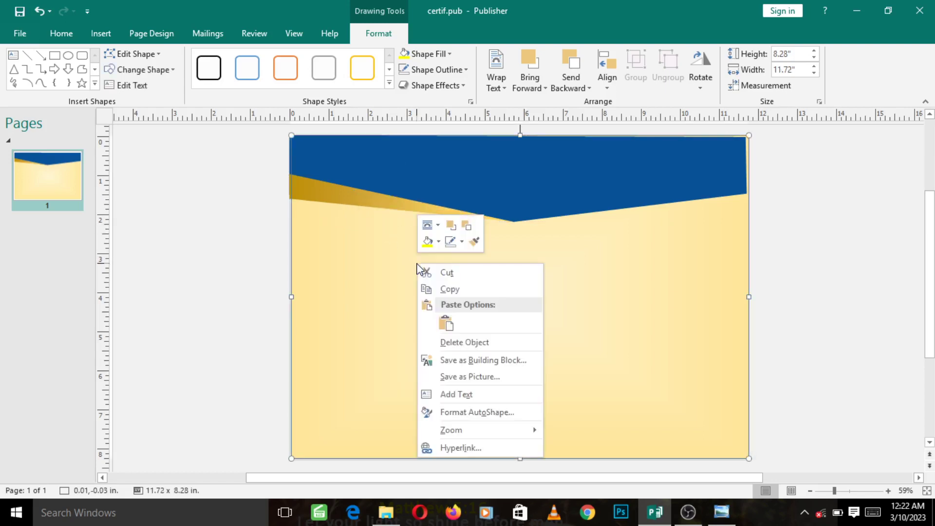
left_click(445, 323)
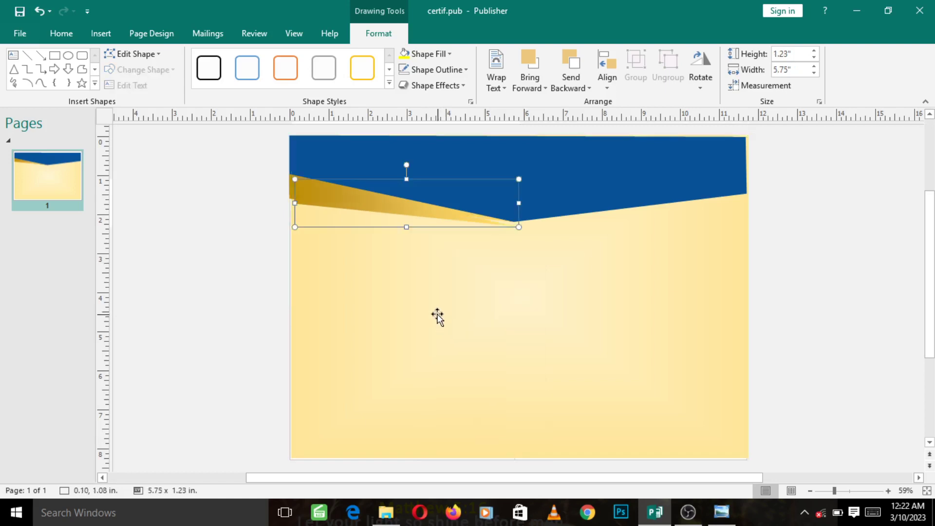
left_click_drag(382, 207, 523, 269)
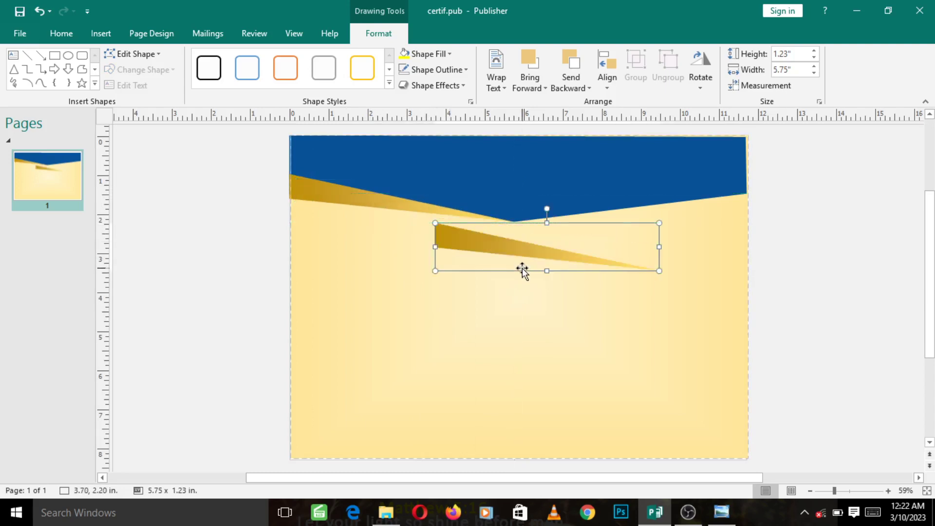
- Flip the copy horizontally and stretch it to 5.98" along the band's right slope
left_click(702, 87)
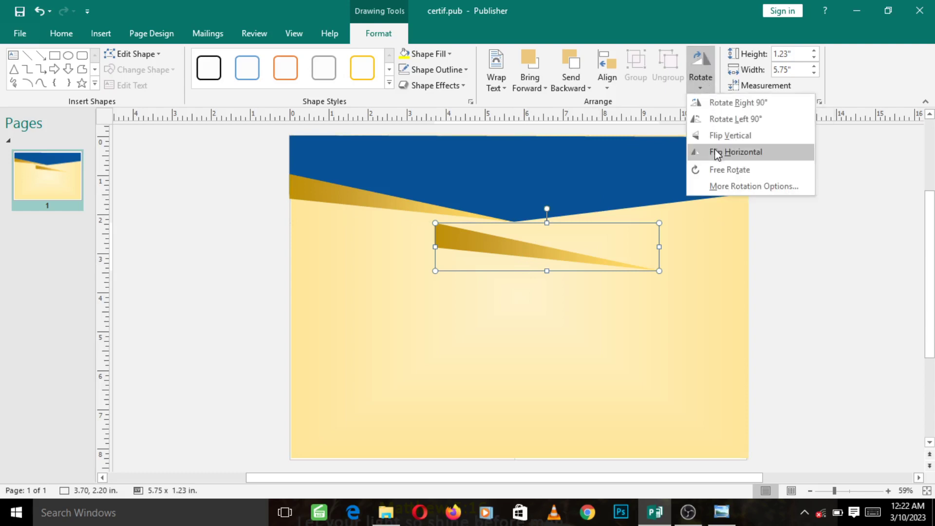
left_click(715, 152)
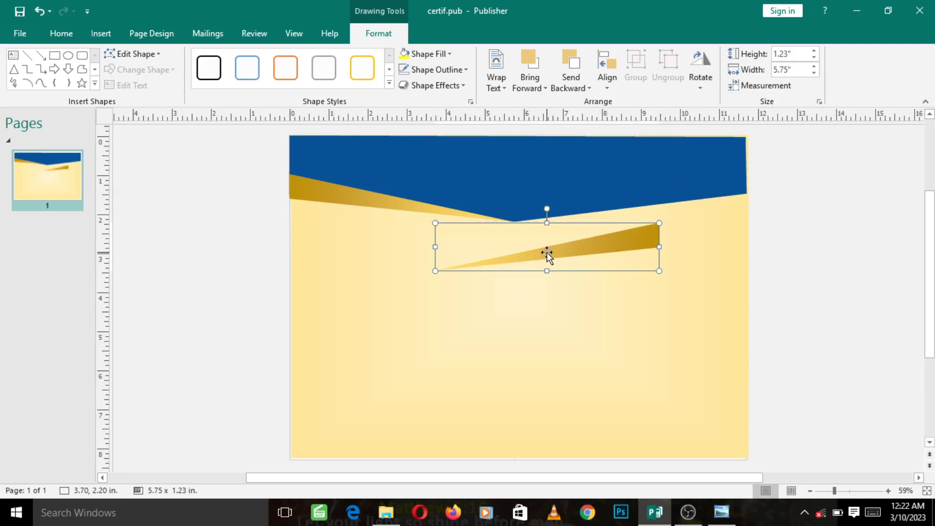
left_click_drag(547, 253, 634, 201)
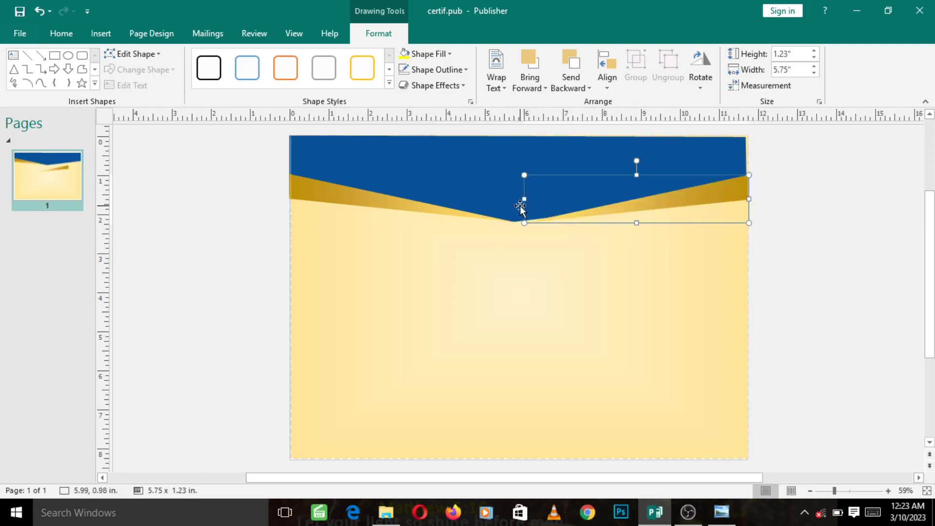
left_click_drag(523, 199, 509, 200)
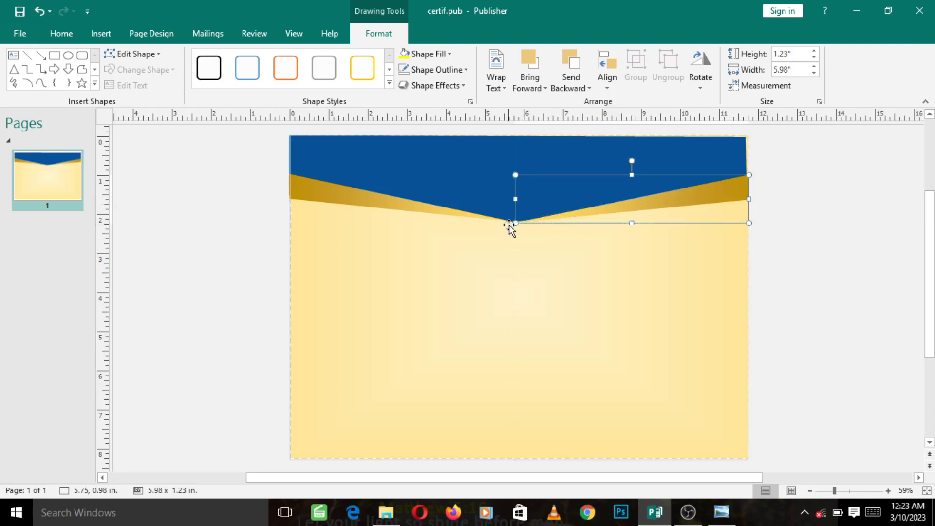
left_click(536, 278)
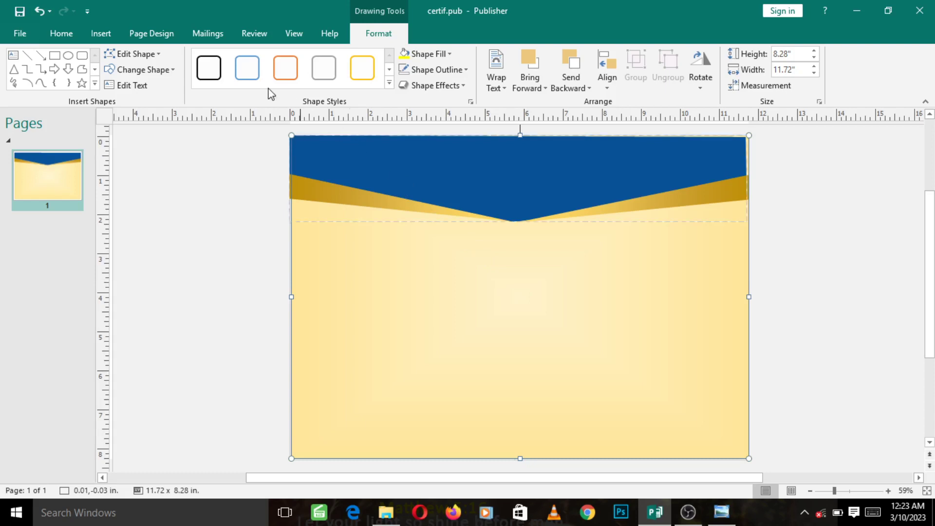
- Insert toppng.com-seal-badge-blue-png-473x600.png from LORAL FILES > GRDE 6 2nd term > grde 6 practicals
left_click(101, 35)
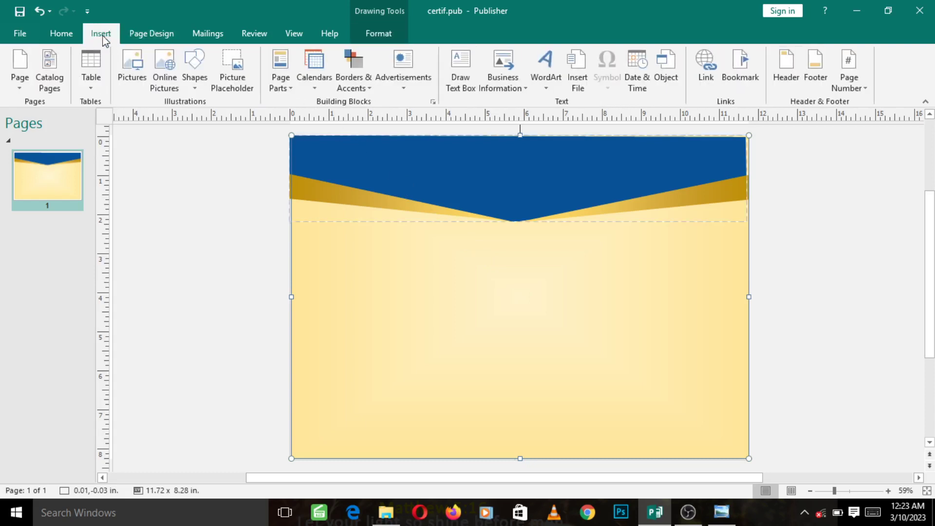
left_click(139, 71)
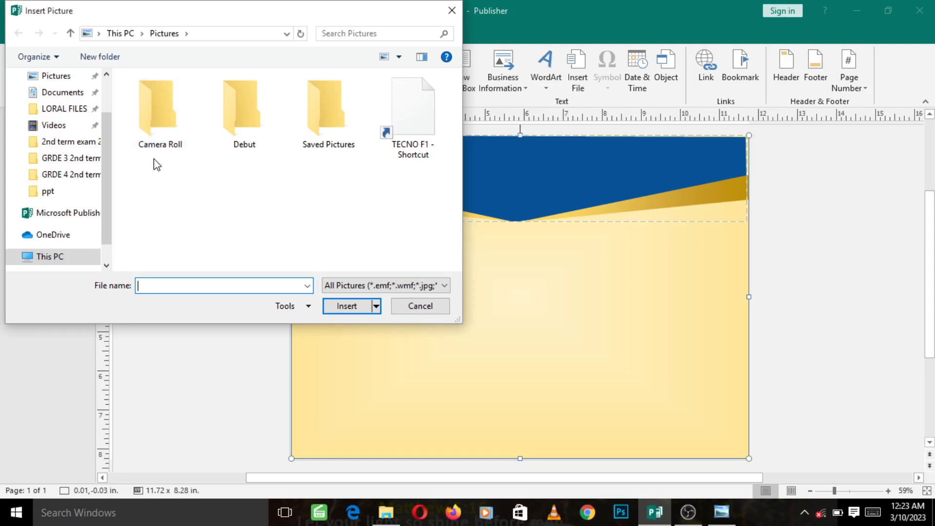
scroll(111, 146, "up", 1)
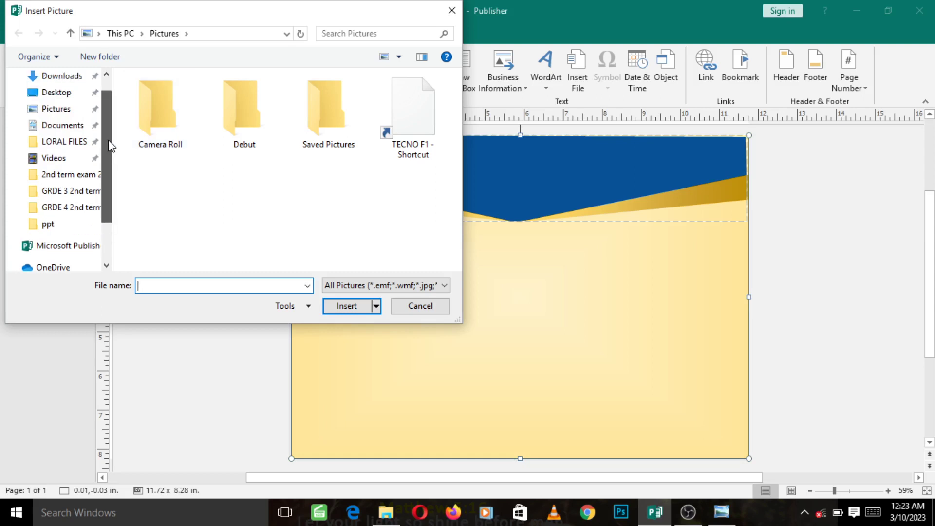
scroll(111, 146, "up", 1)
left_click(63, 116)
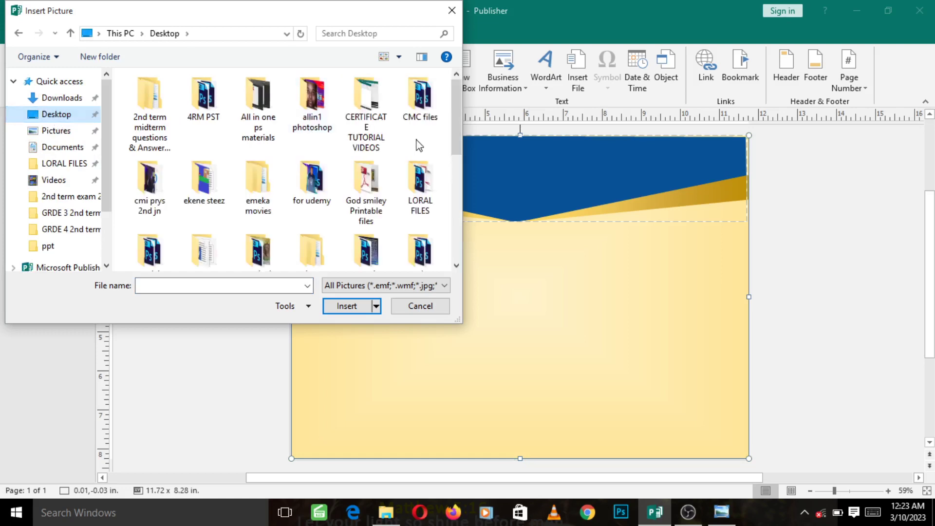
scroll(458, 148, "down", 3)
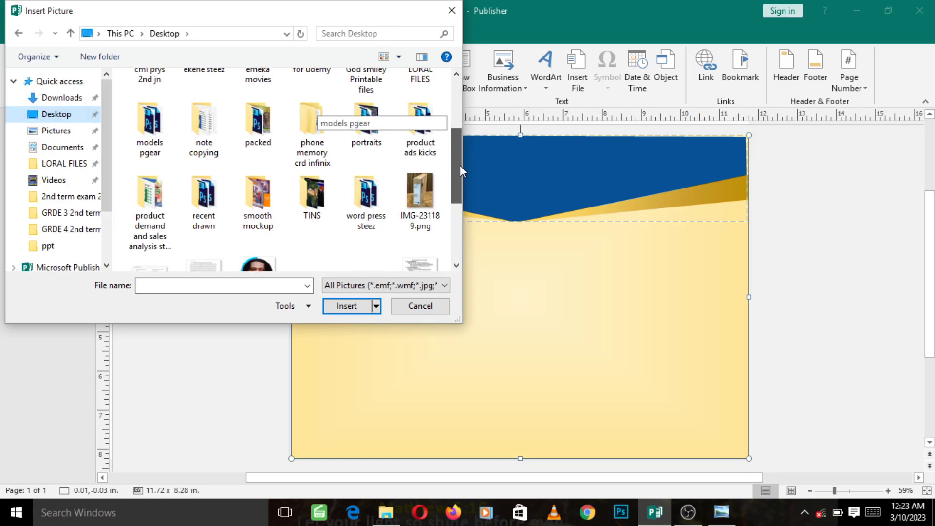
left_click_drag(460, 165, 467, 127)
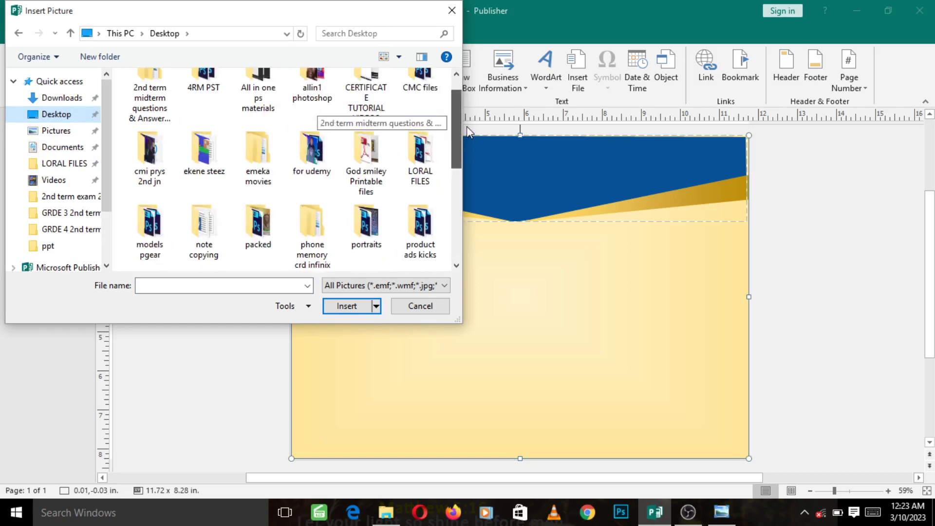
double_click(435, 153)
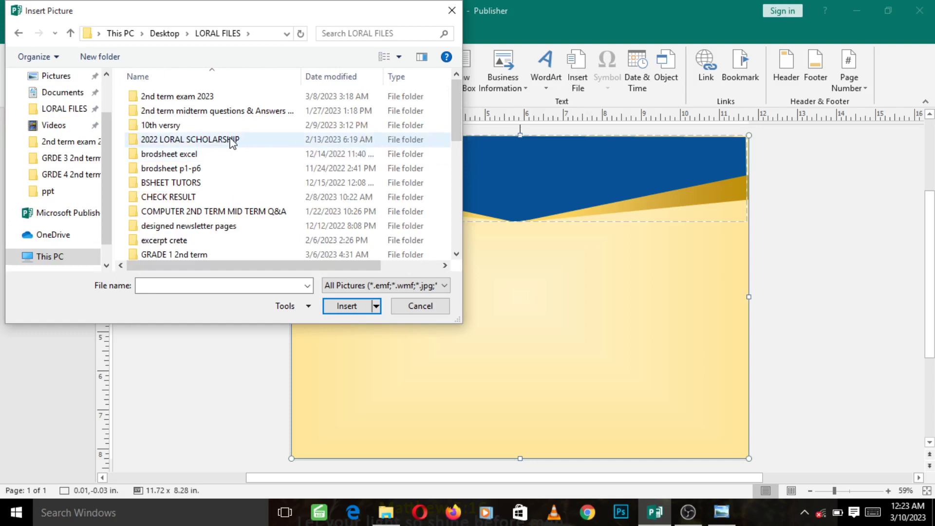
scroll(195, 151, "down", 4)
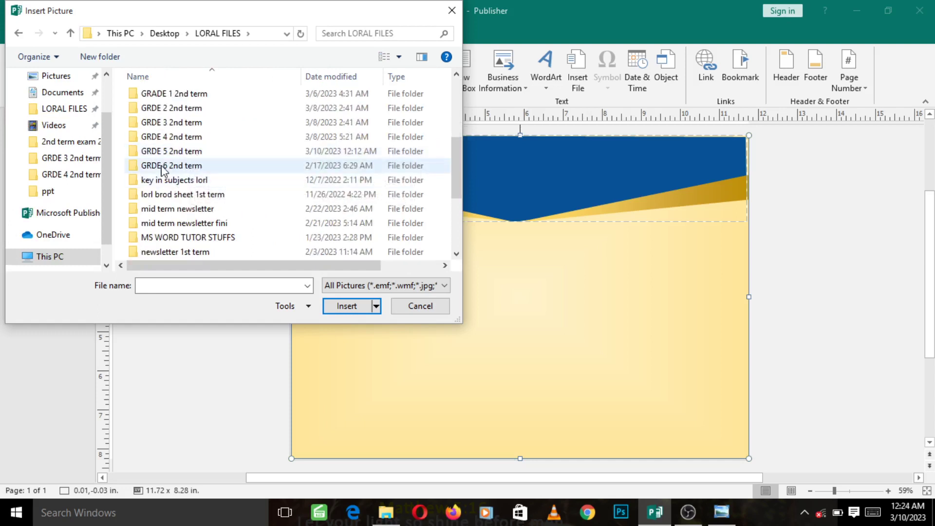
double_click(162, 168)
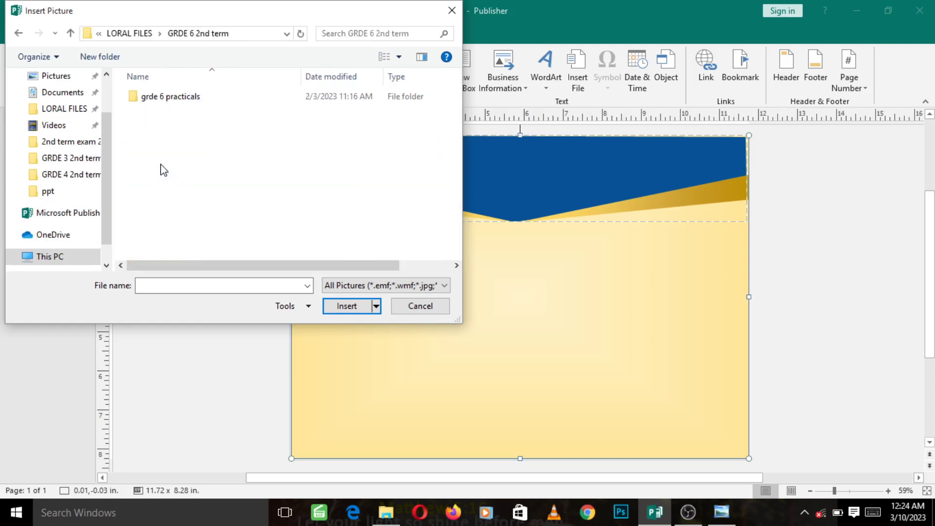
double_click(161, 98)
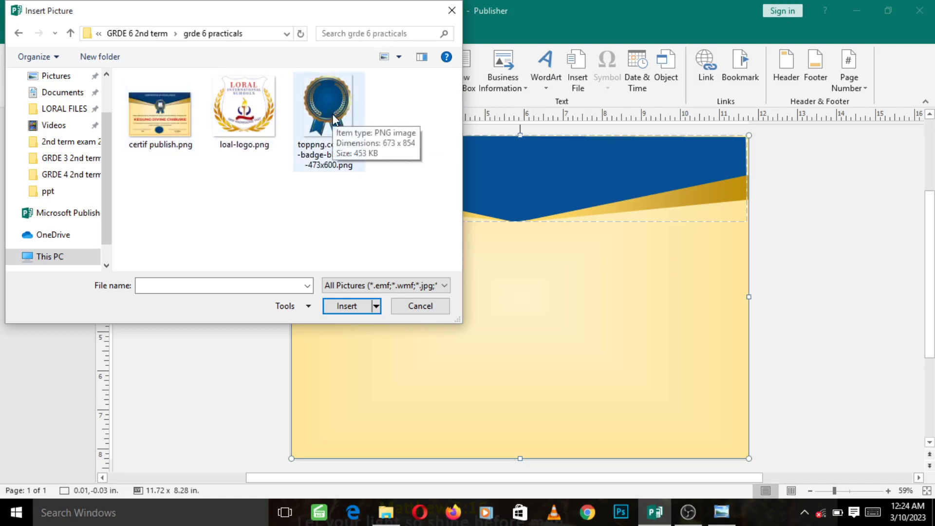
left_click(331, 108)
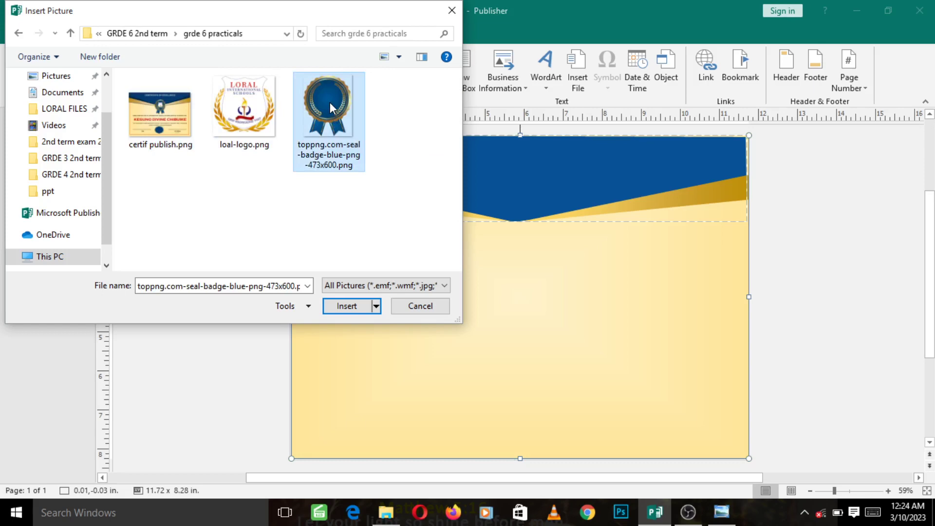
left_click(346, 306)
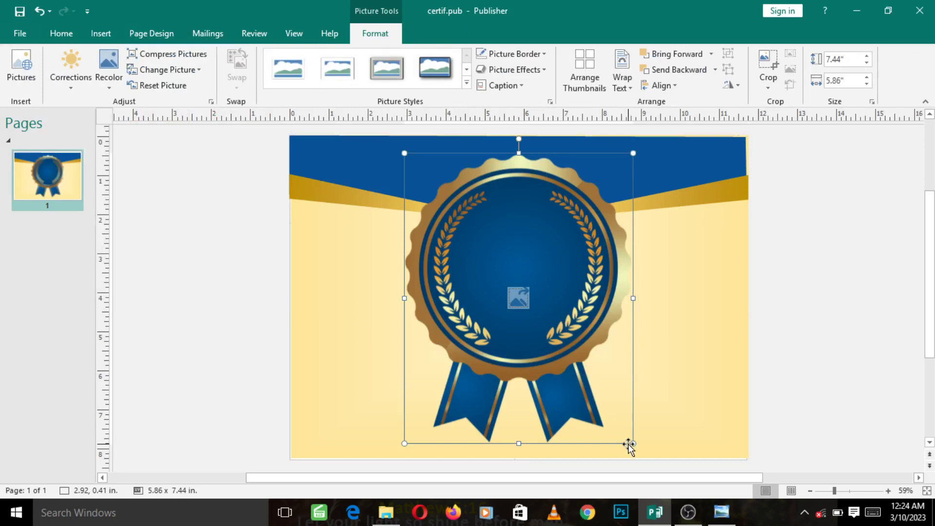
- Resize the seal badge to 2.01" by 2.55" and centre it on the blue band's dip
left_click_drag(633, 443, 543, 215)
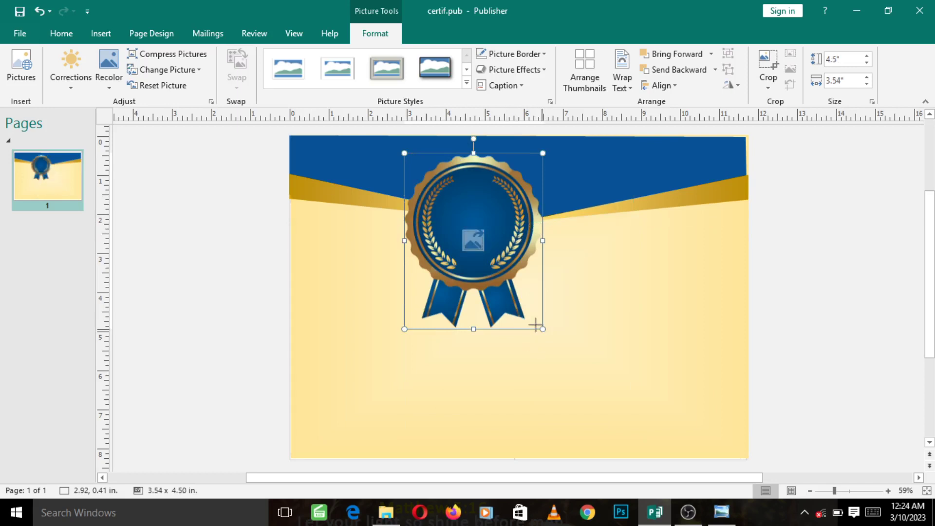
left_click_drag(536, 325, 493, 259)
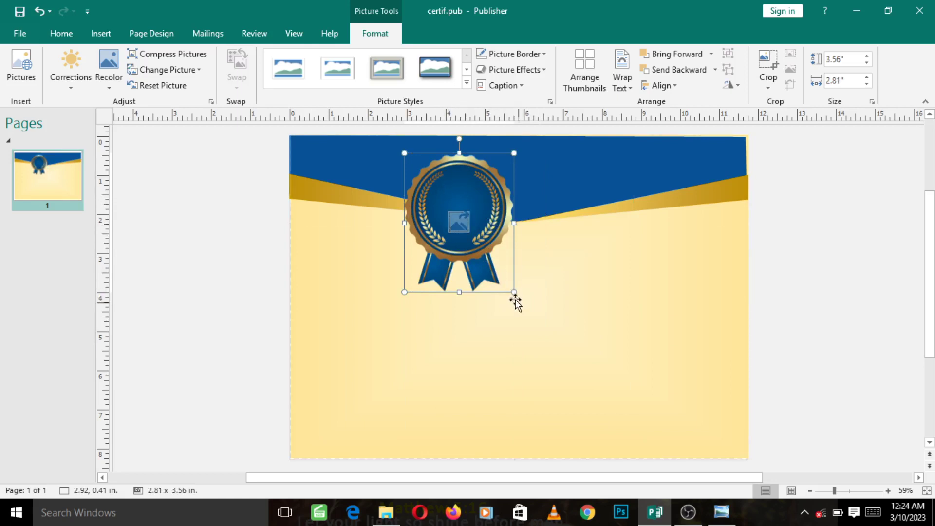
left_click_drag(513, 292, 492, 256)
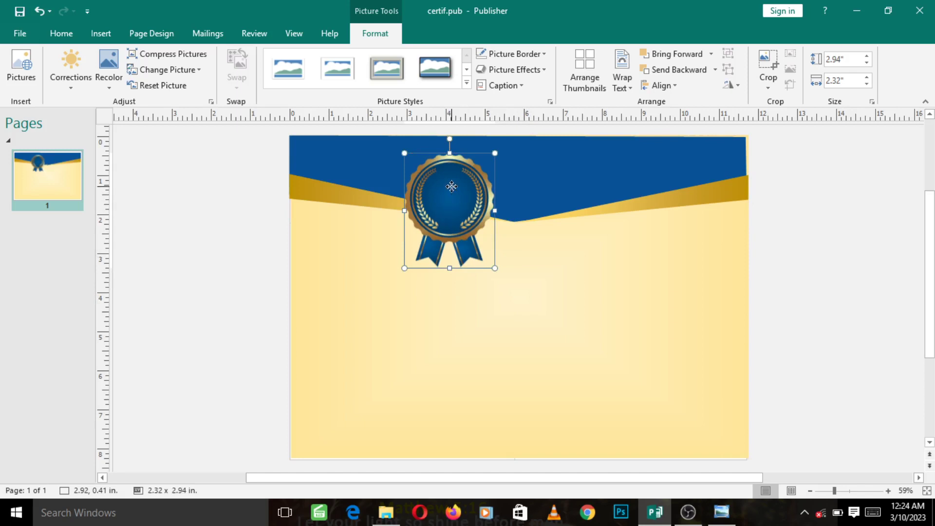
left_click_drag(451, 187, 519, 202)
left_click_drag(561, 281, 548, 267)
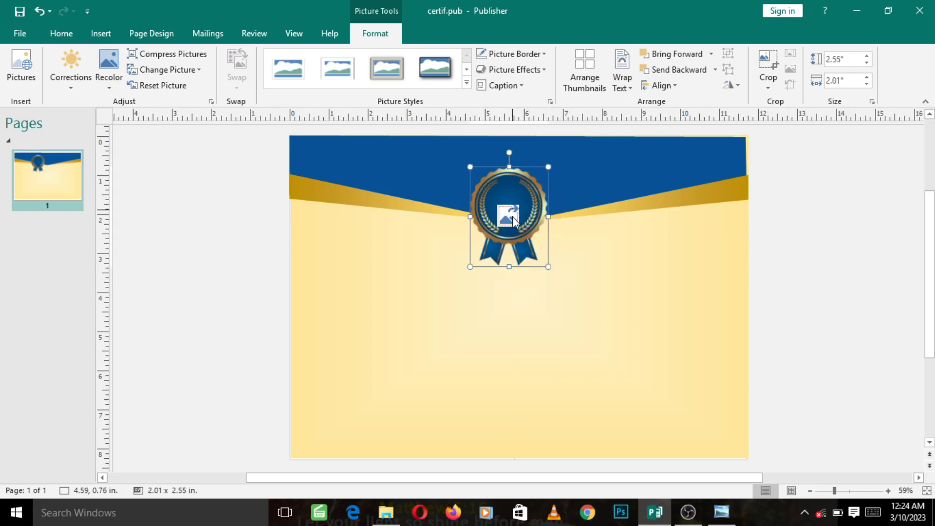
left_click_drag(519, 214, 516, 229)
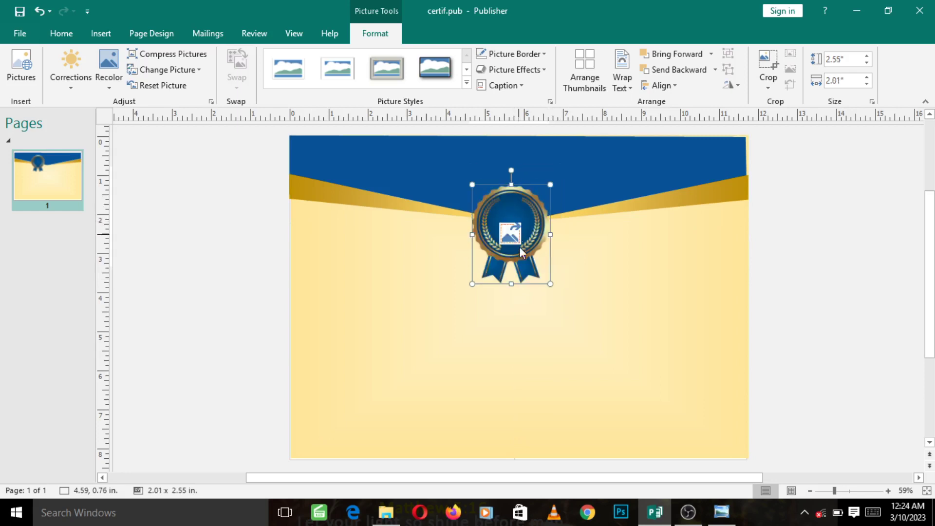
left_click(595, 288)
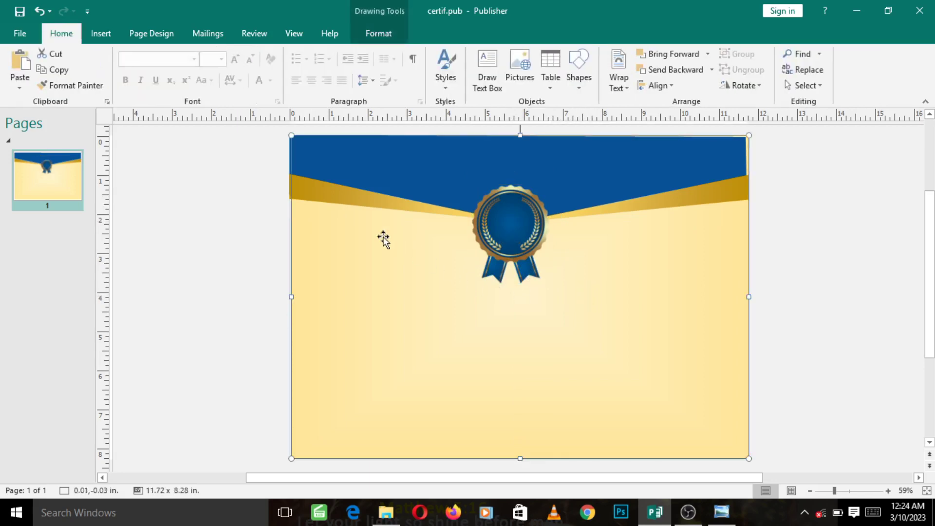
- Insert loal-logo.png from the grde 6 practicals folder onto the page
left_click(109, 35)
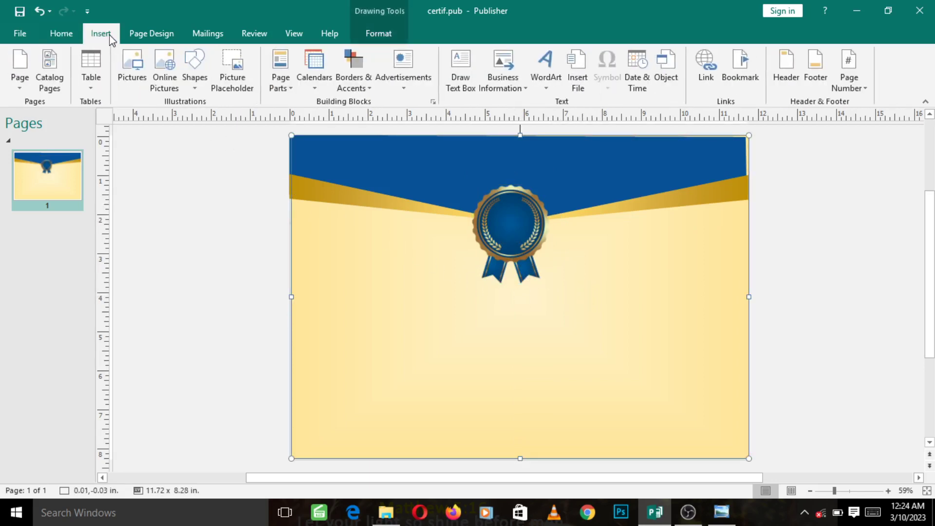
left_click(131, 65)
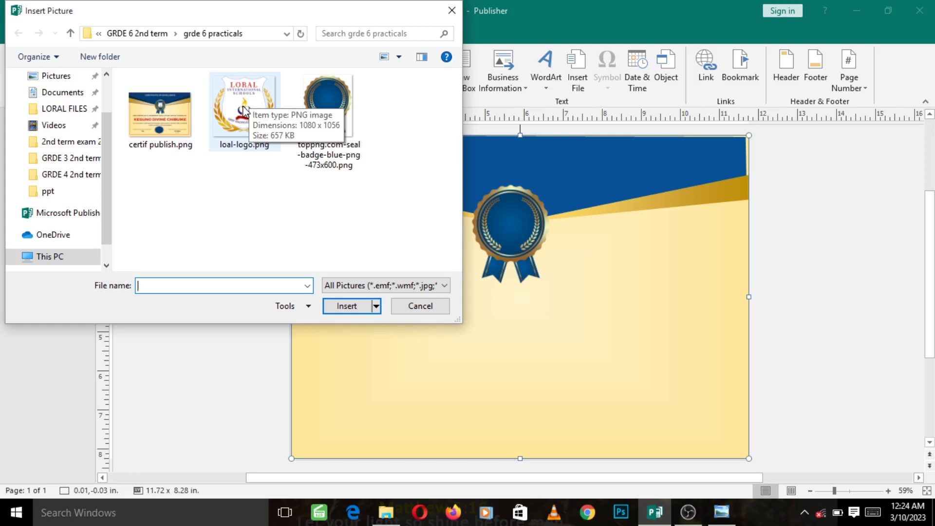
double_click(243, 111)
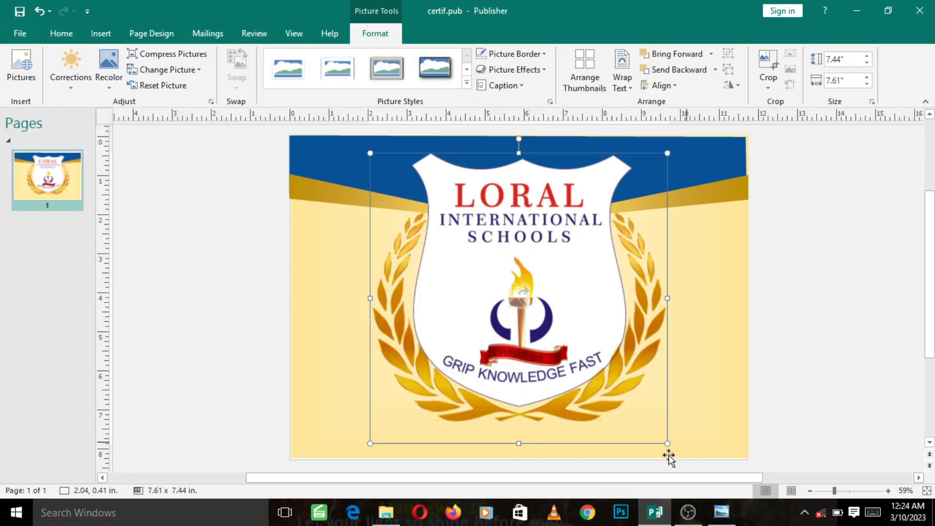
- Shrink the school logo to 1.25" by 1.22" and set it in the seal's centre
left_click_drag(667, 441, 442, 223)
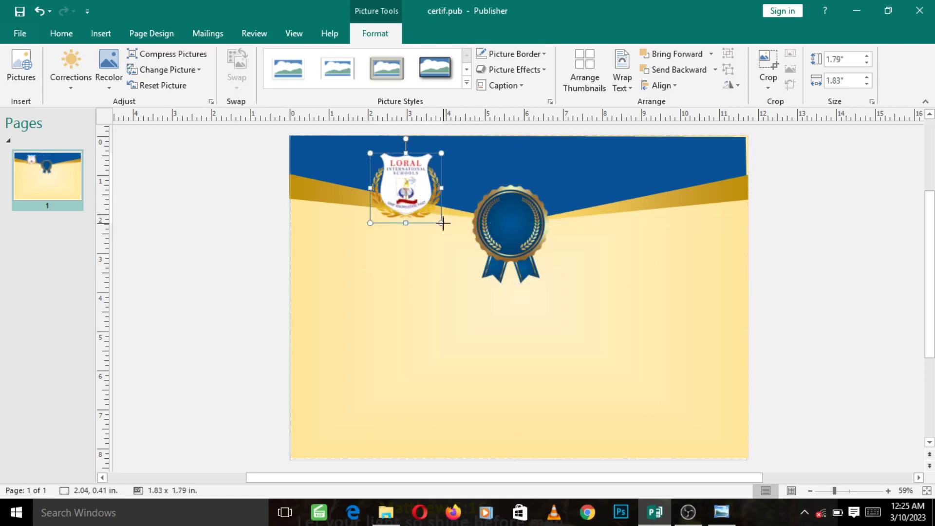
left_click_drag(441, 222, 419, 201)
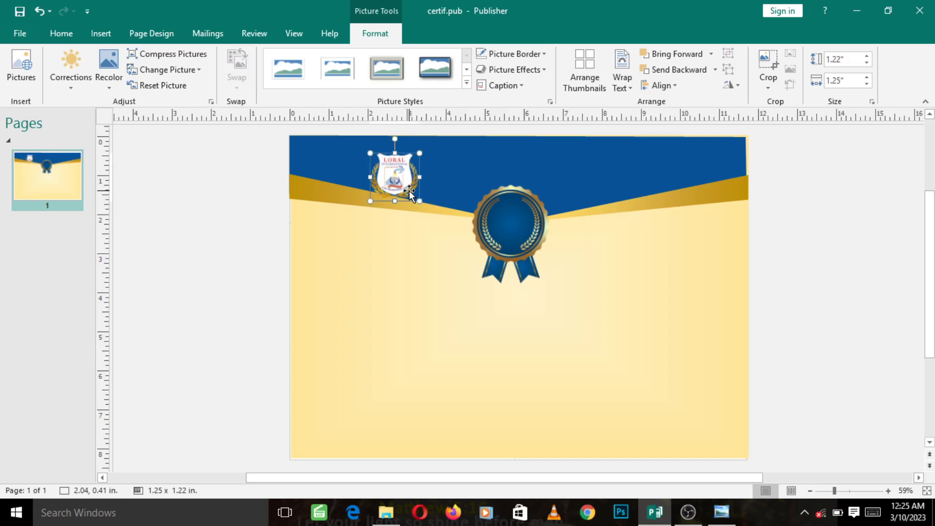
left_click_drag(409, 191, 523, 236)
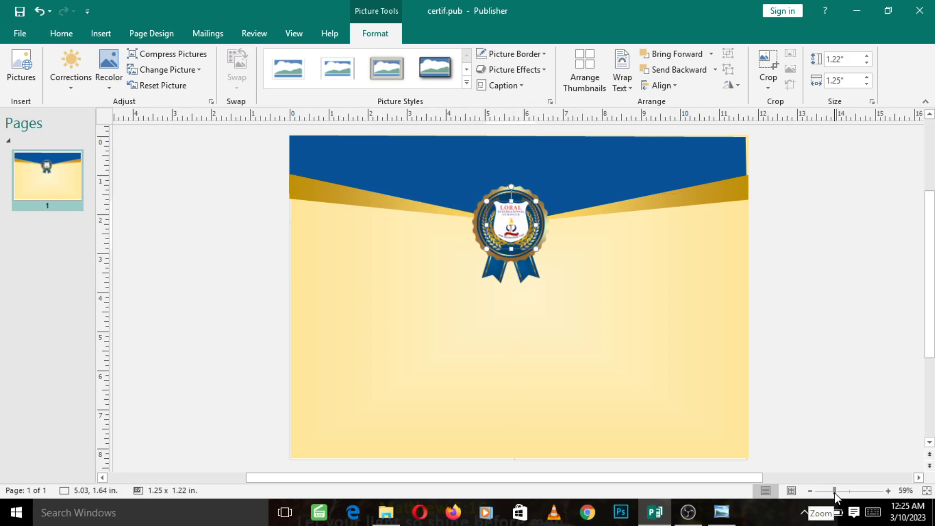
- Shrink the school crest to 0.98 x 0.96 in and centre it inside the seal's inner ring
left_click_drag(834, 492, 852, 490)
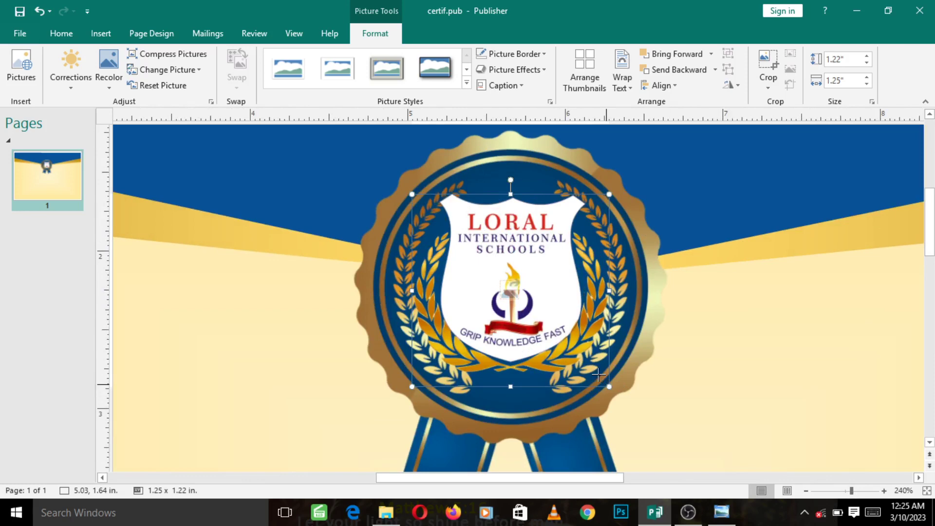
left_click_drag(599, 374, 577, 361)
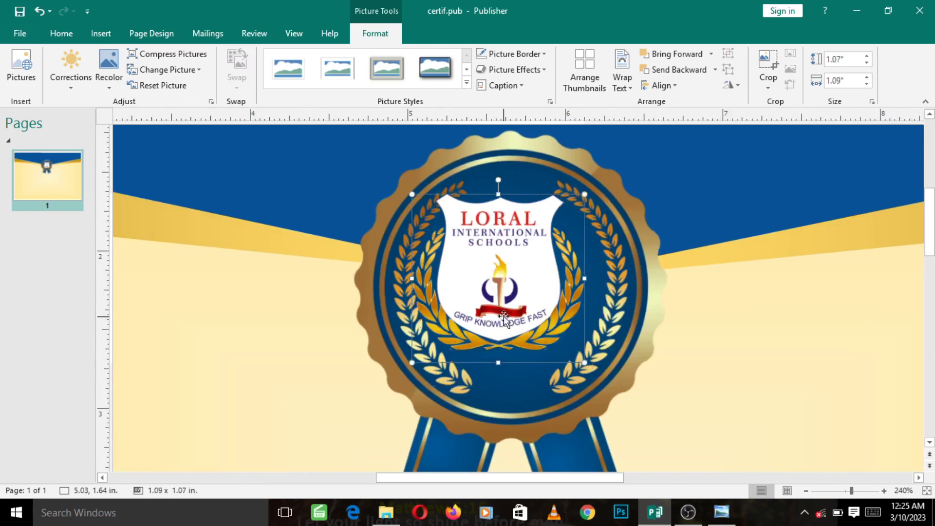
left_click_drag(504, 316, 524, 335)
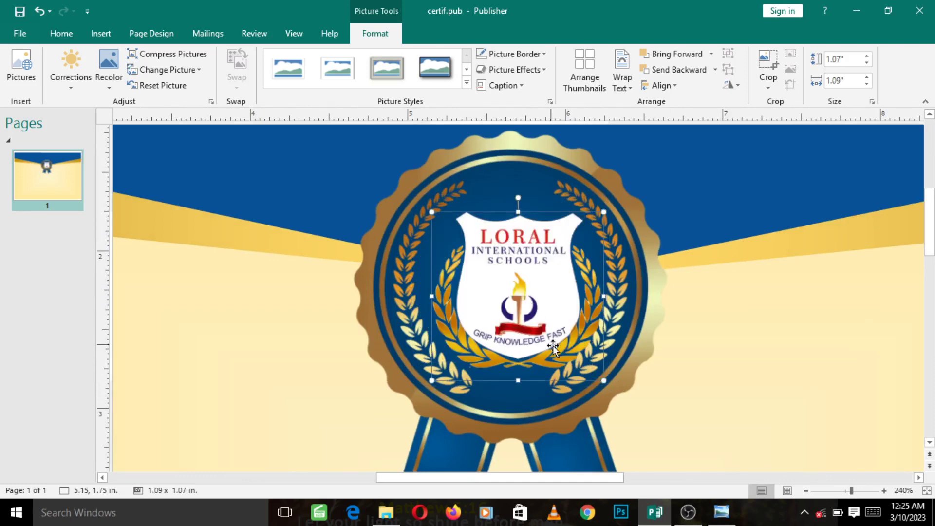
left_click_drag(604, 381, 587, 363)
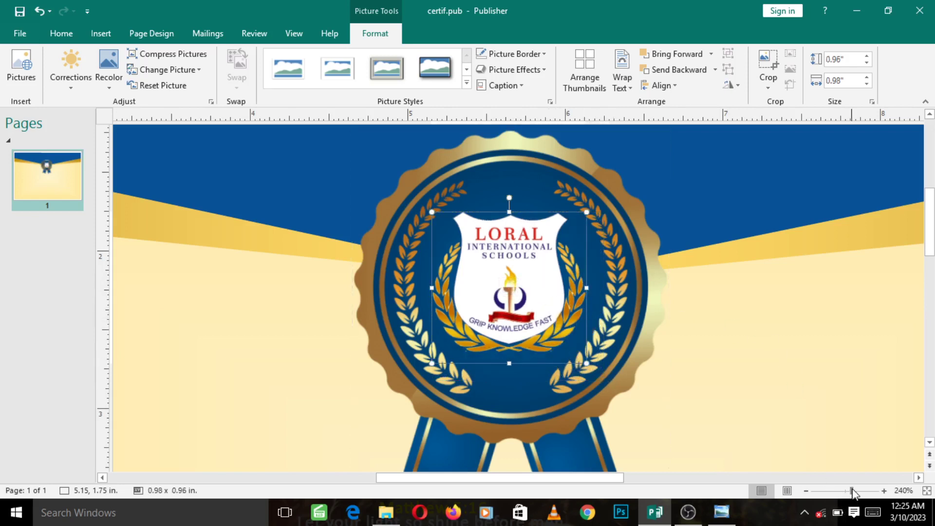
left_click_drag(853, 492, 834, 493)
left_click(631, 377)
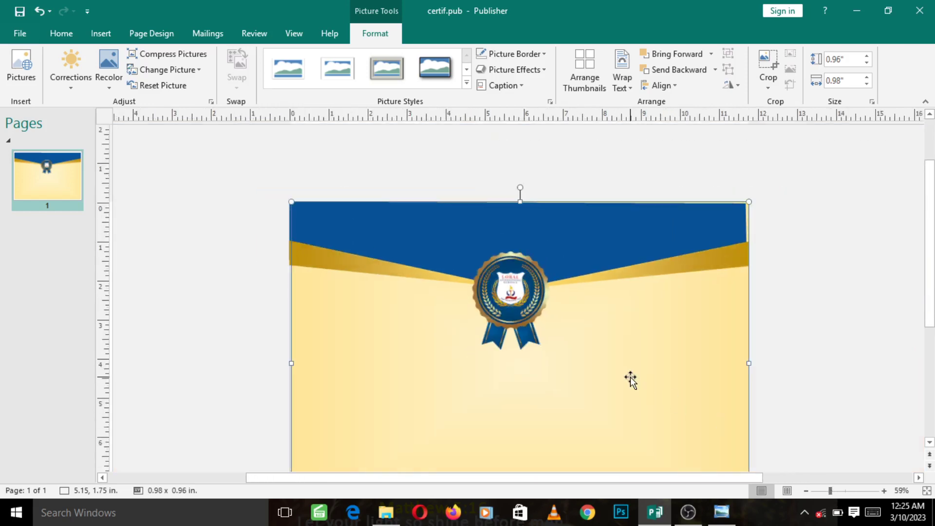